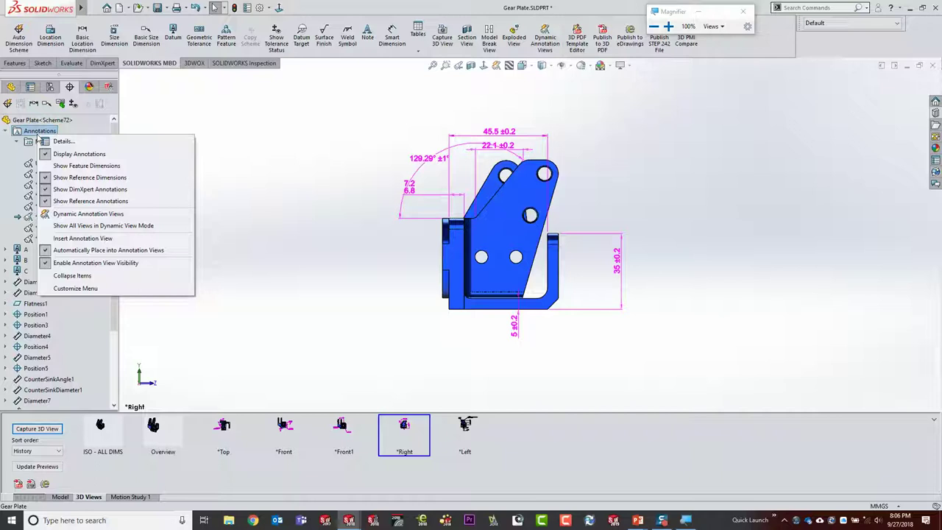
Activate the saved *Left 3D view of the gear plate.
click(267, 284)
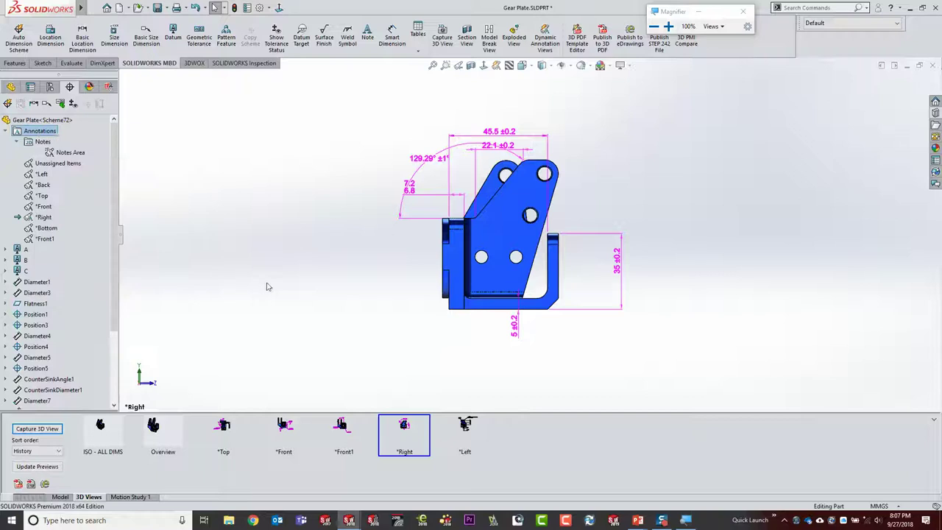
click(465, 431)
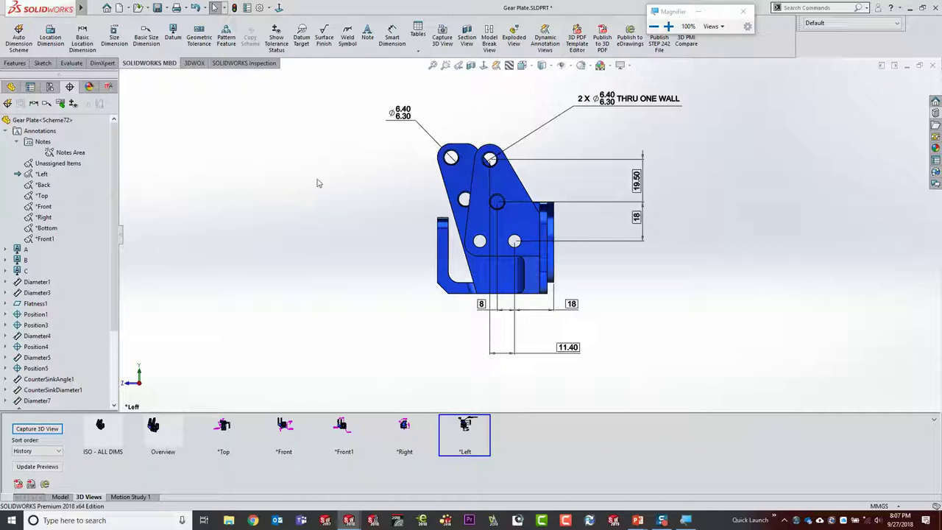
Try a planar section view of the part on the Right plane with an offset of about 1.10 mm.
middle_drag(316, 166, 393, 165)
click(471, 65)
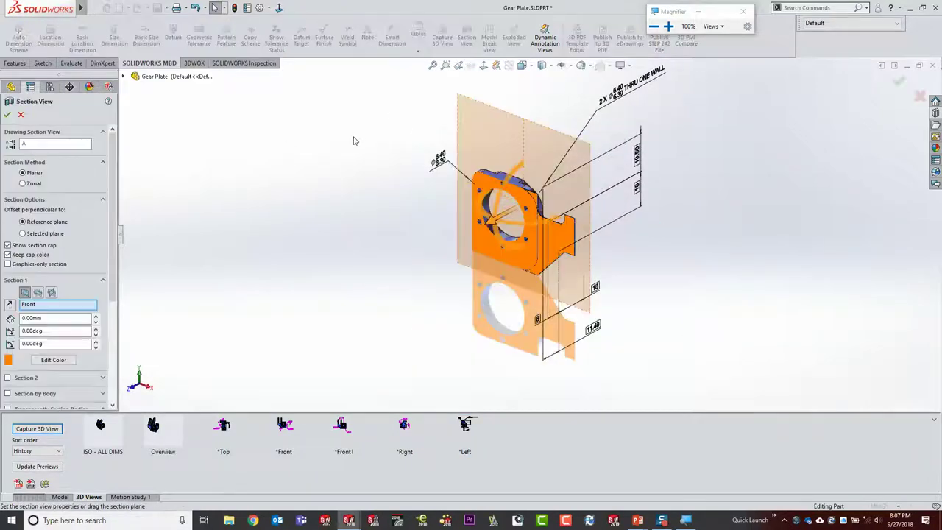
click(38, 292)
click(51, 293)
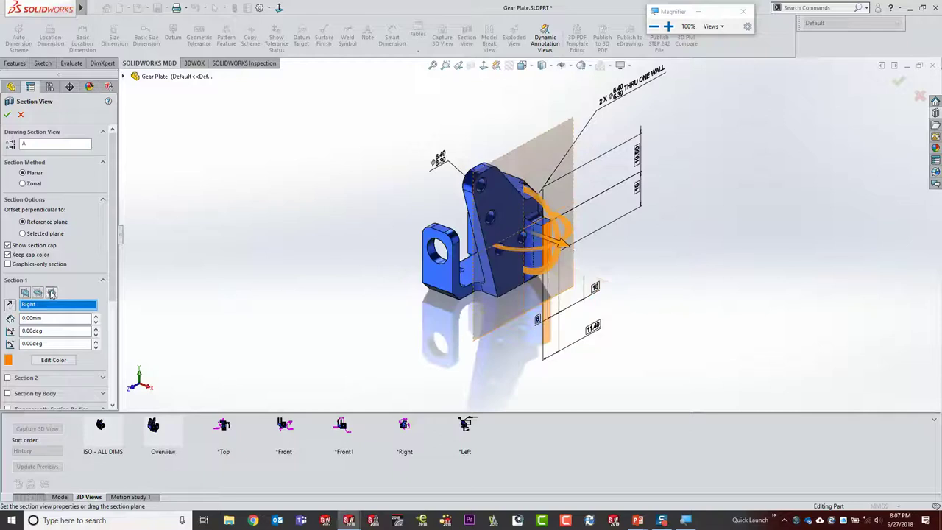
mouse_move(577, 257)
mouse_down()
mouse_move(611, 266)
mouse_move(565, 249)
mouse_up()
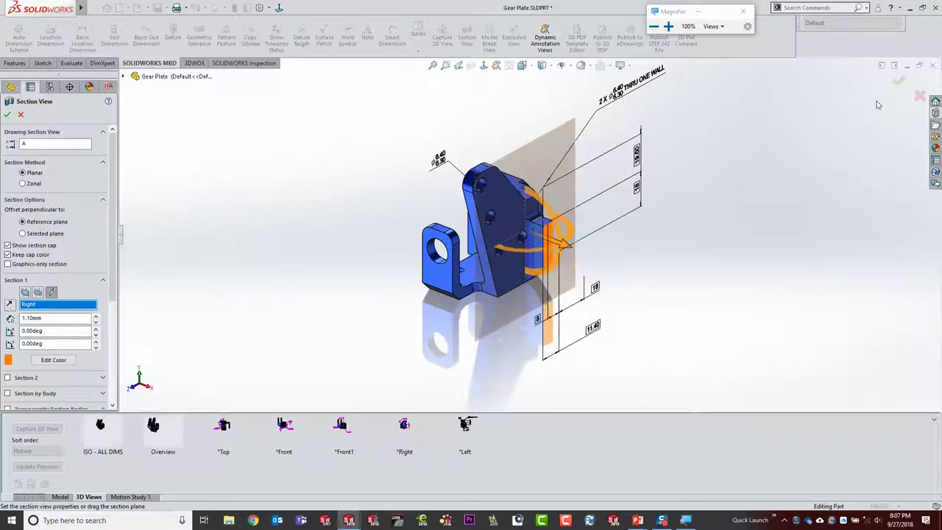
click(899, 81)
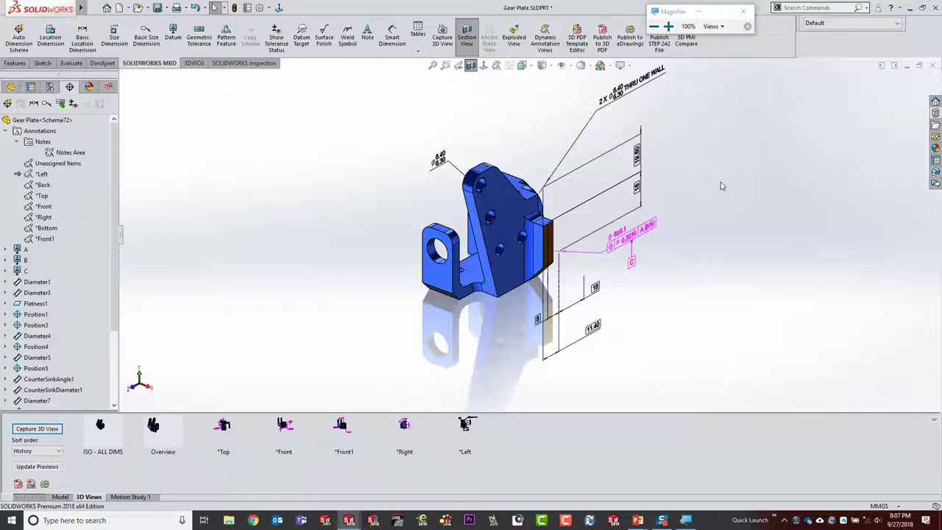
right_click(466, 427)
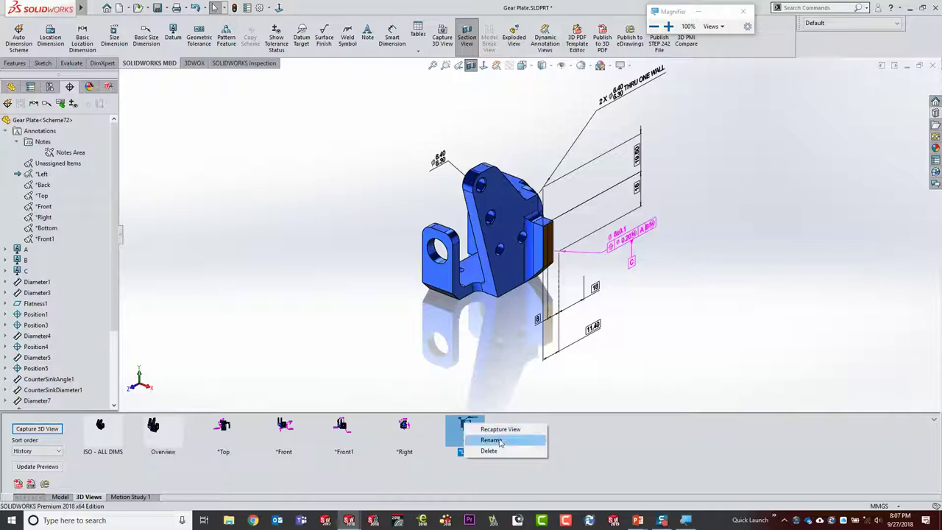
Orient to the *Left annotation view, then section the part through its side wall and show the cut from the left side.
right_click(45, 177)
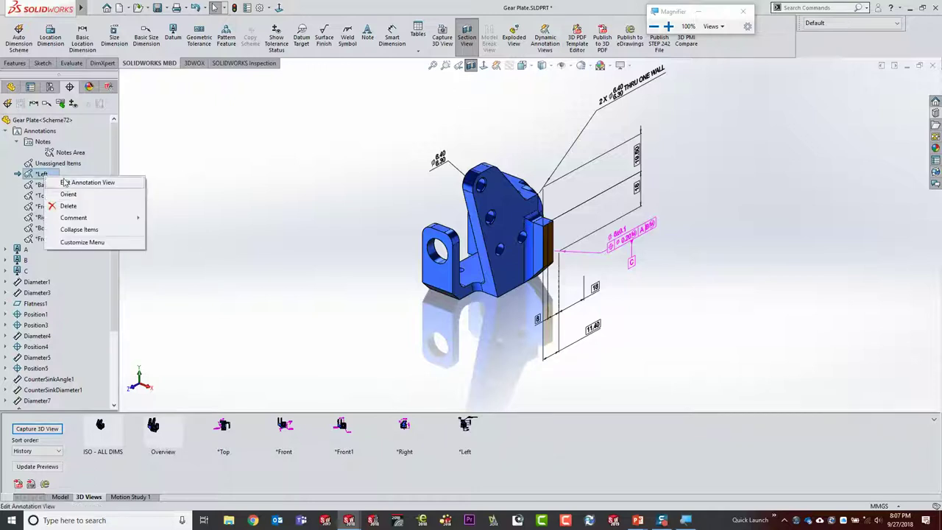
click(68, 193)
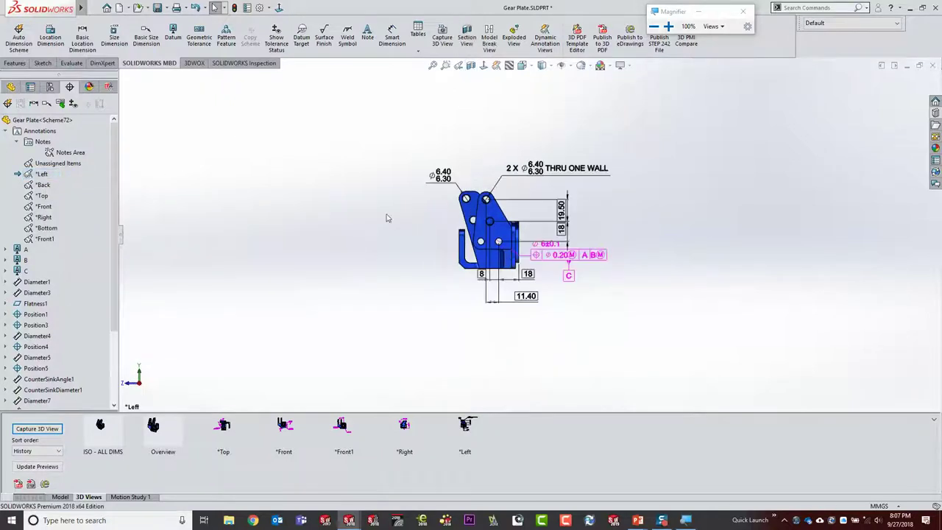
key(ctrl+7)
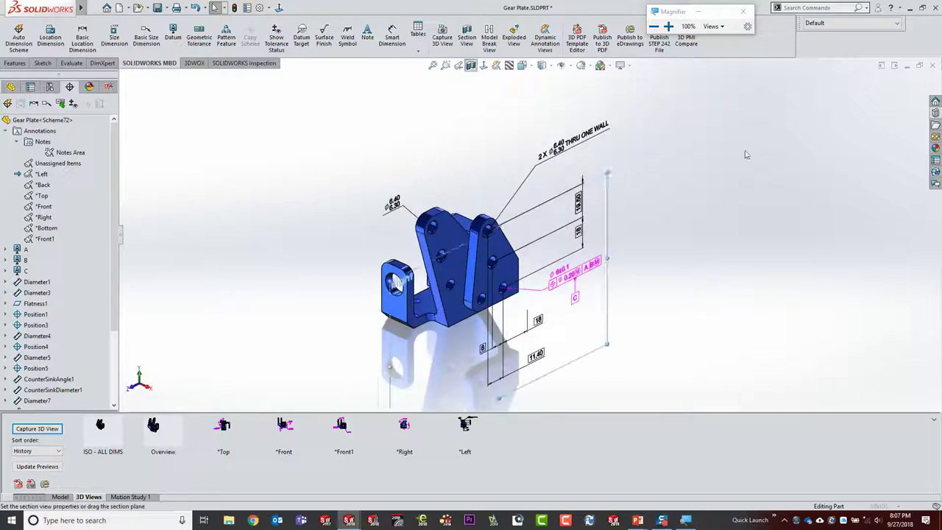
click(899, 85)
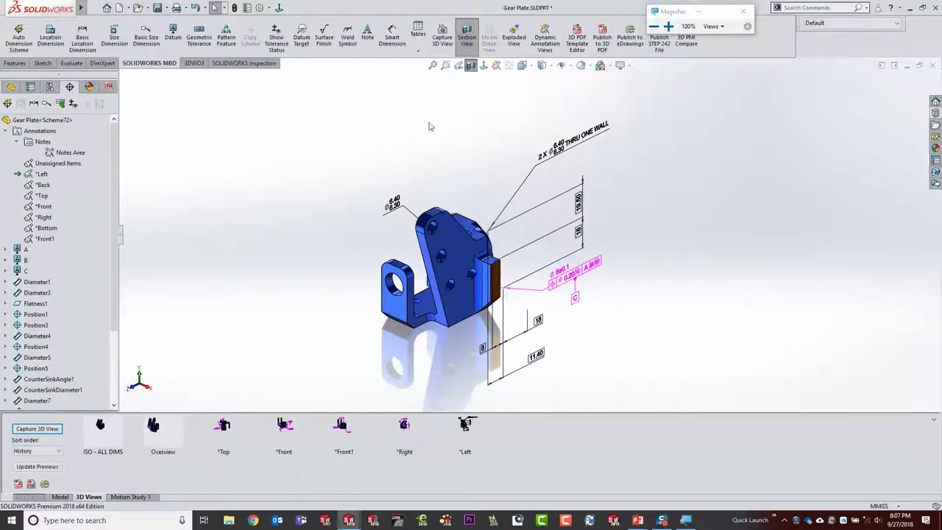
click(478, 65)
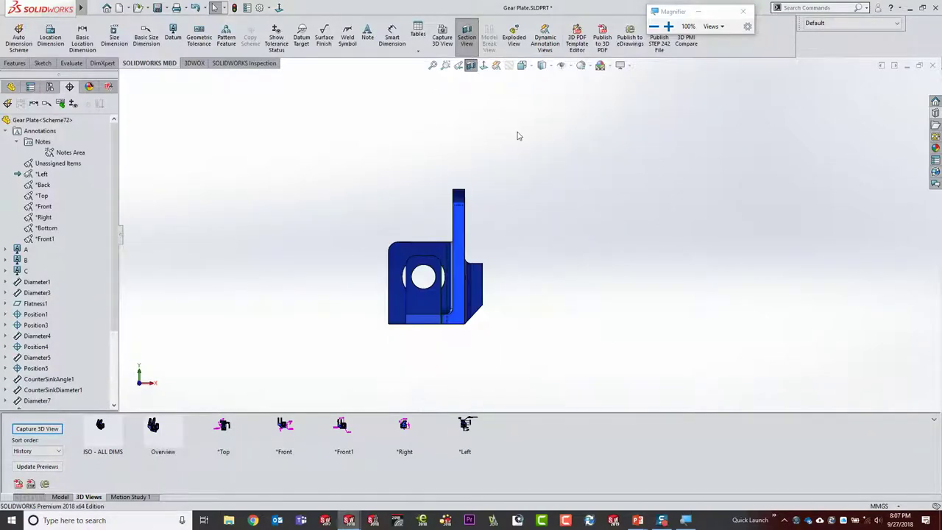
key(ctrl+3)
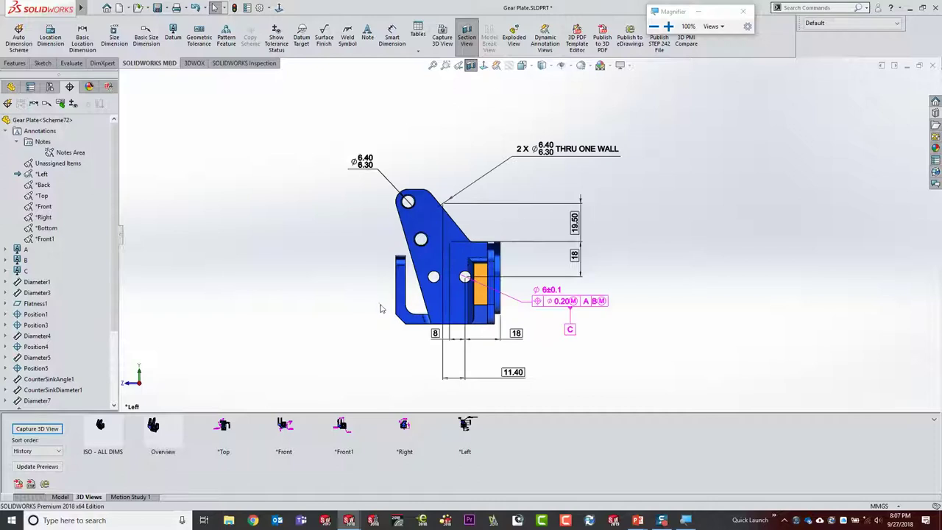
Hide the feature dimensions and capture the sectioned left view as a 3D view named Section.
right_click(41, 131)
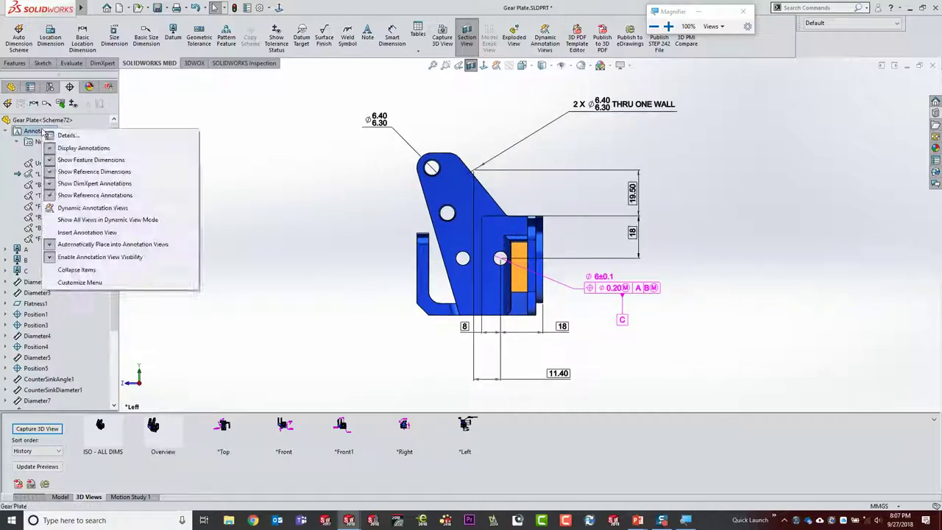
click(86, 160)
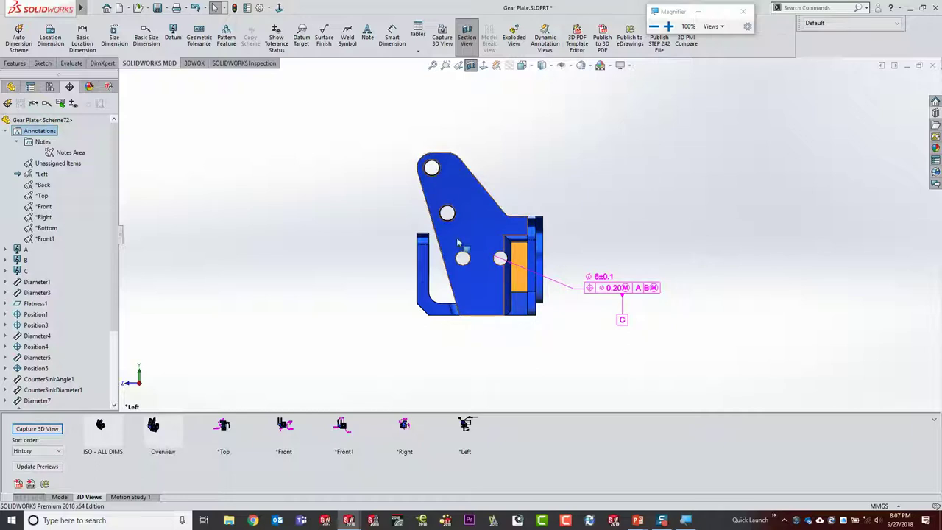
click(41, 429)
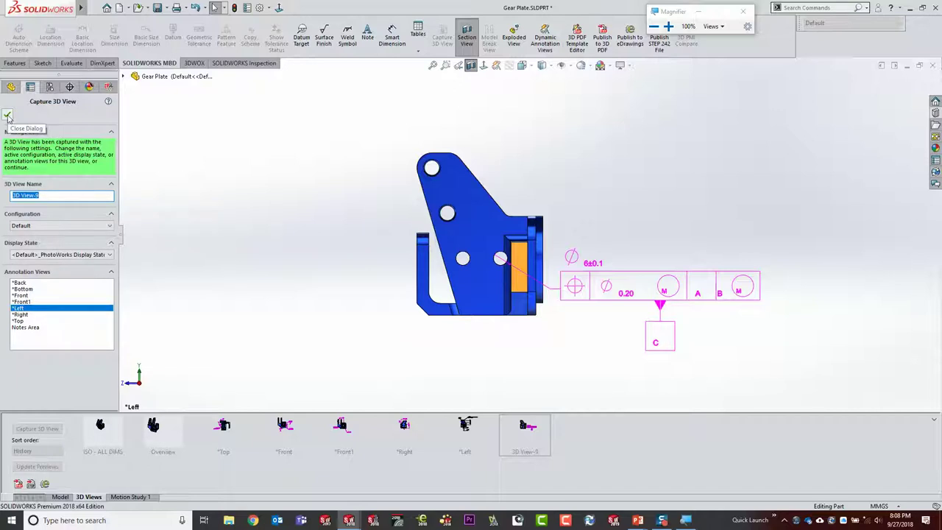
text(Section)
click(8, 116)
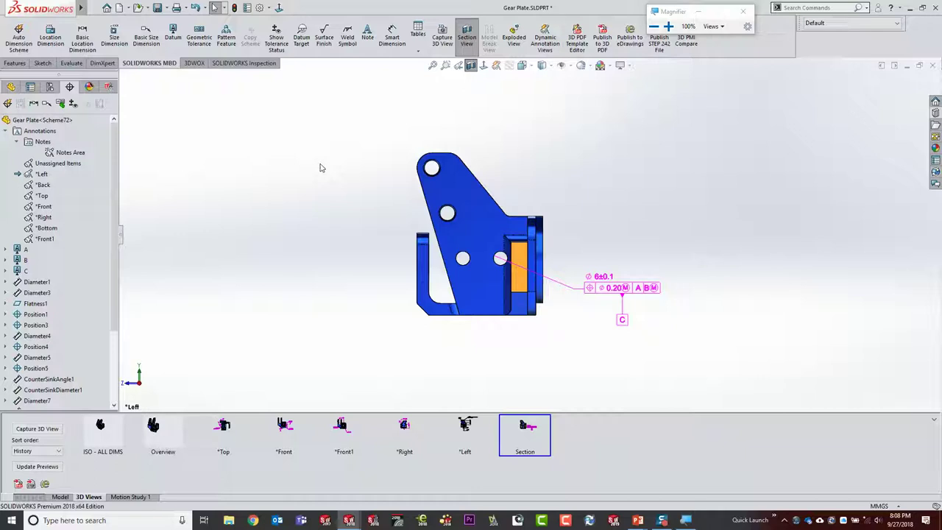
Review the document's DimXpert default tolerances for size, location and chain dimensions.
click(260, 7)
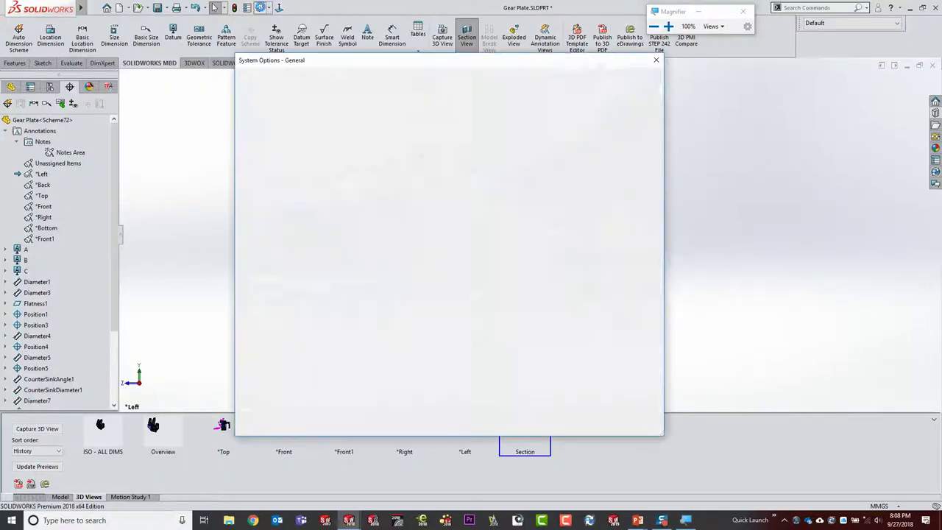
click(318, 78)
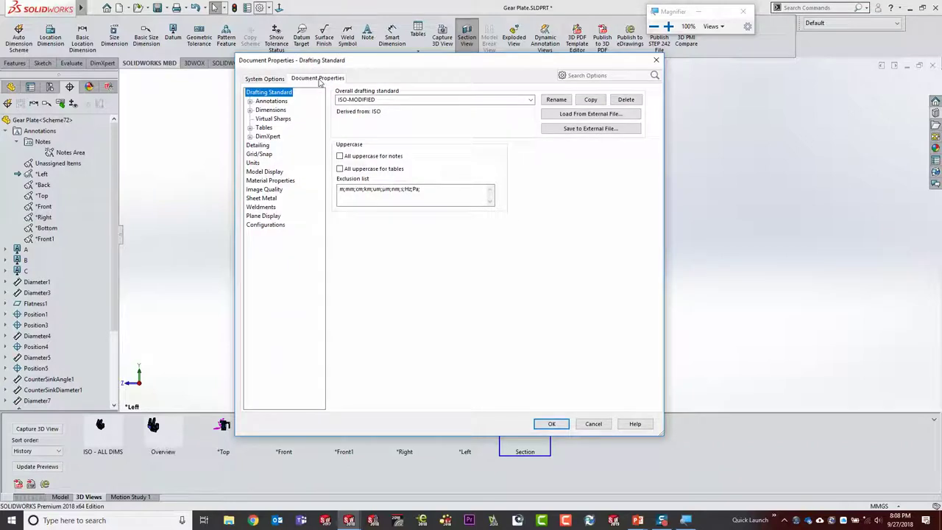
click(250, 137)
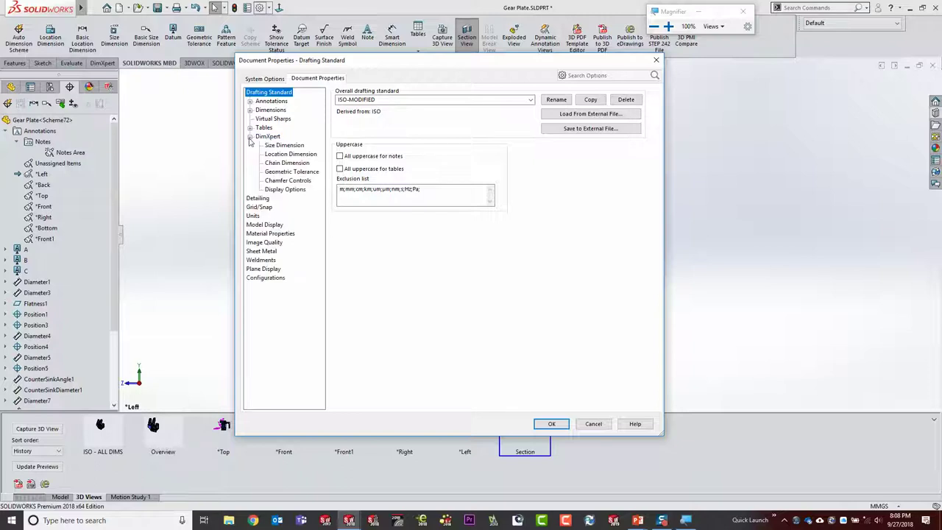
click(288, 145)
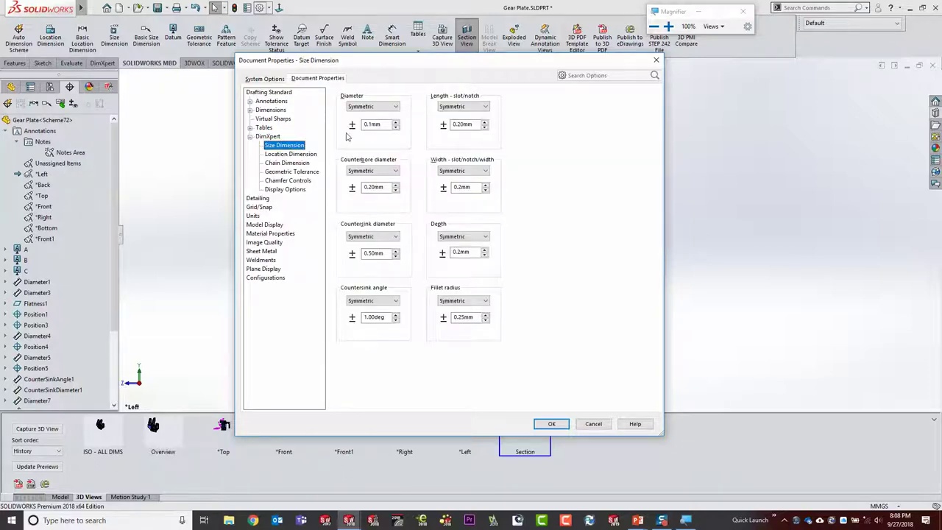
key(super+plus)
key(super+plus)
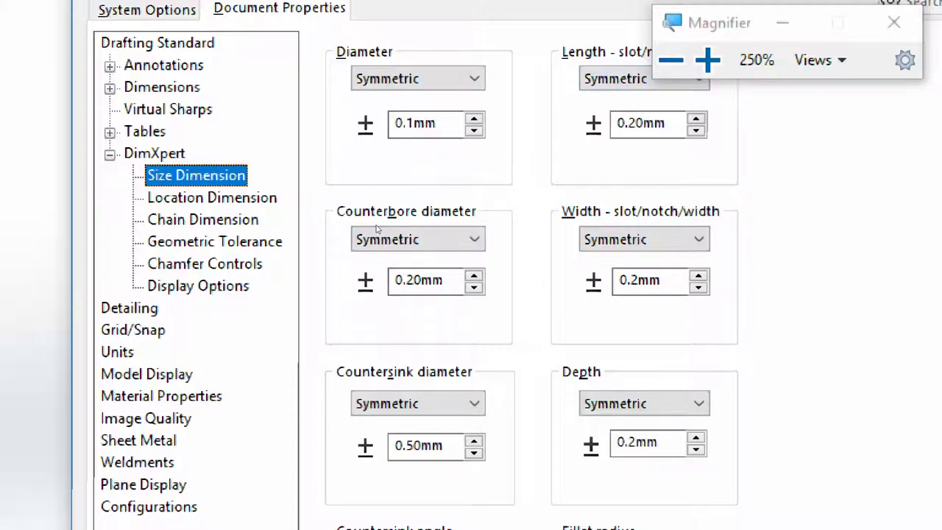
click(212, 197)
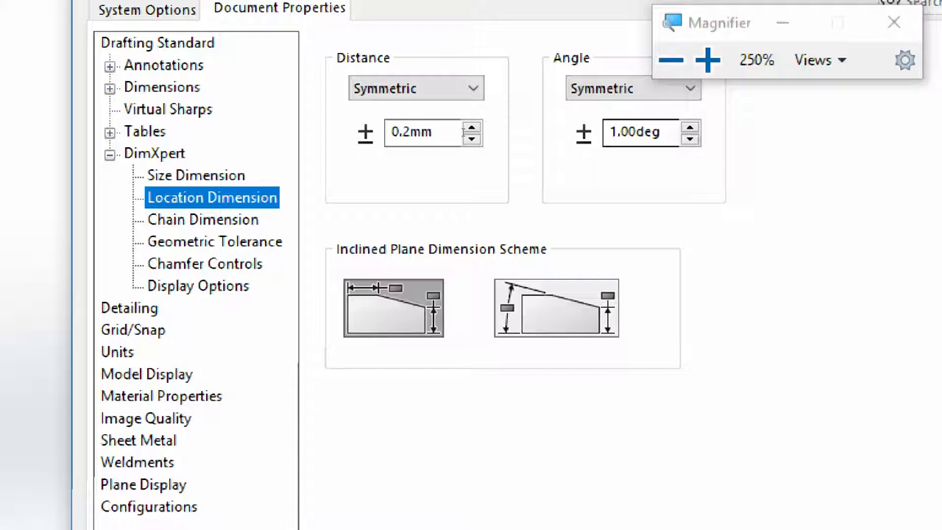
key(Down)
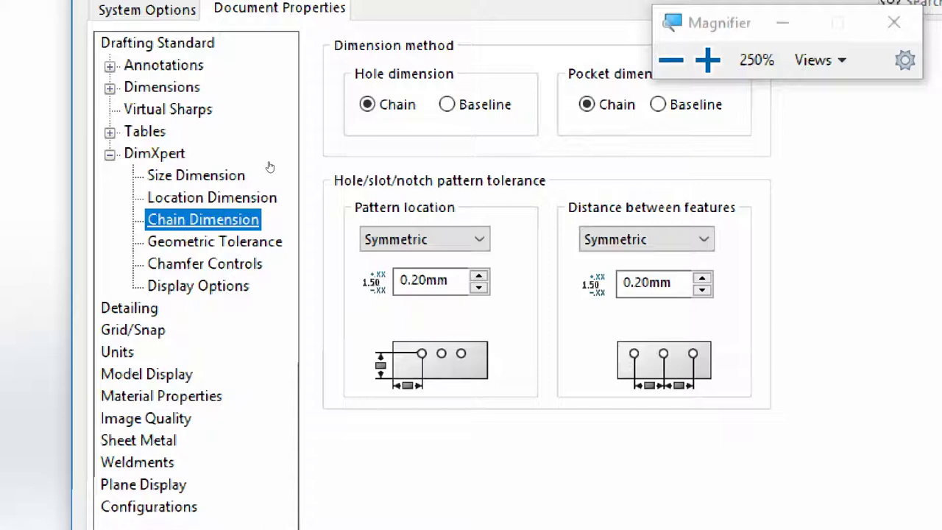
click(212, 197)
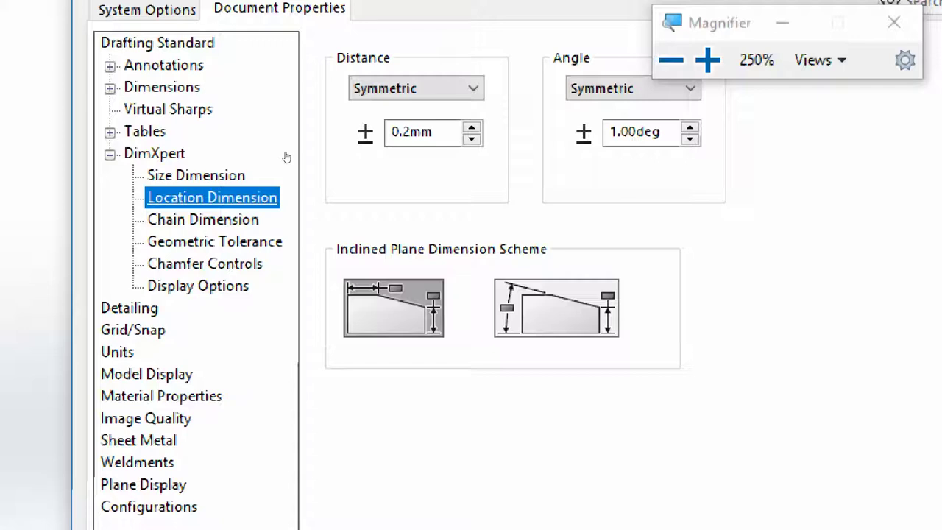
Enable Create basic dimensions in the document's DimXpert geometric tolerance settings and apply the change.
key(Down)
key(Down)
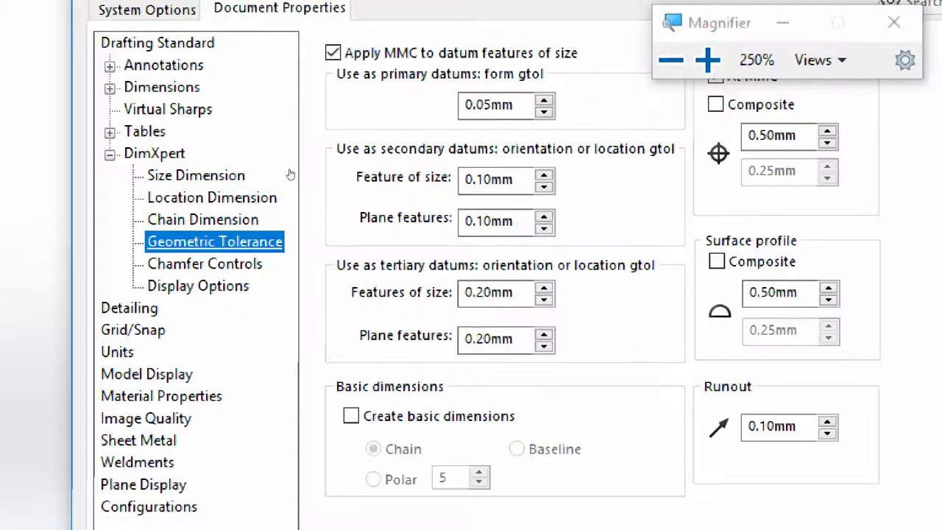
key(super+minus)
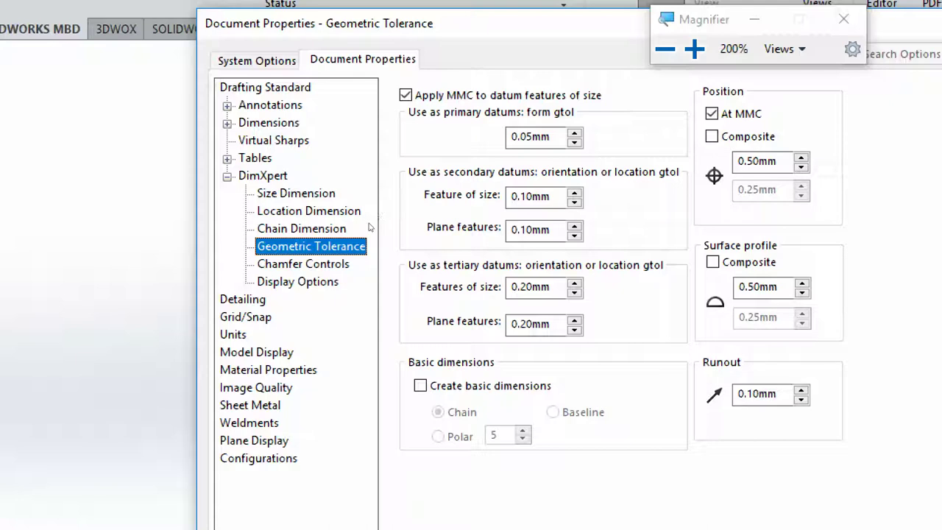
key(Tab)
key(space)
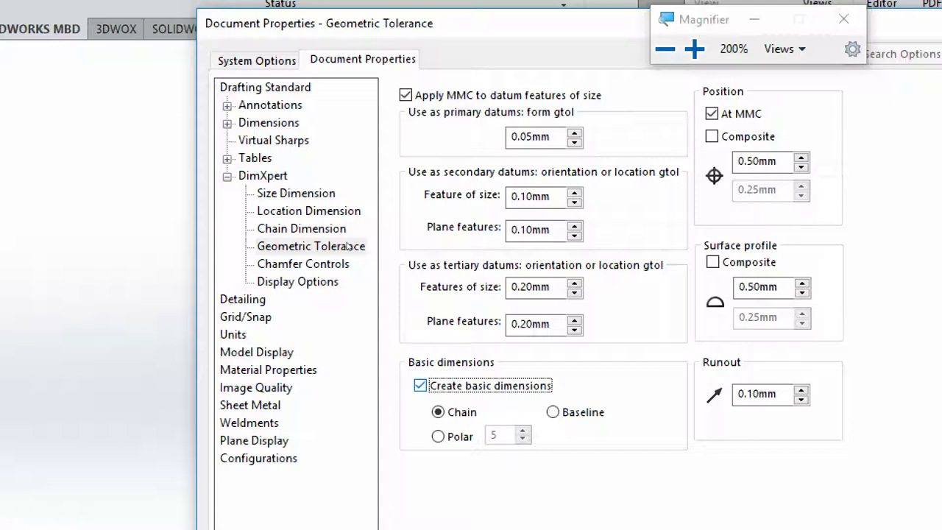
key(super+minus)
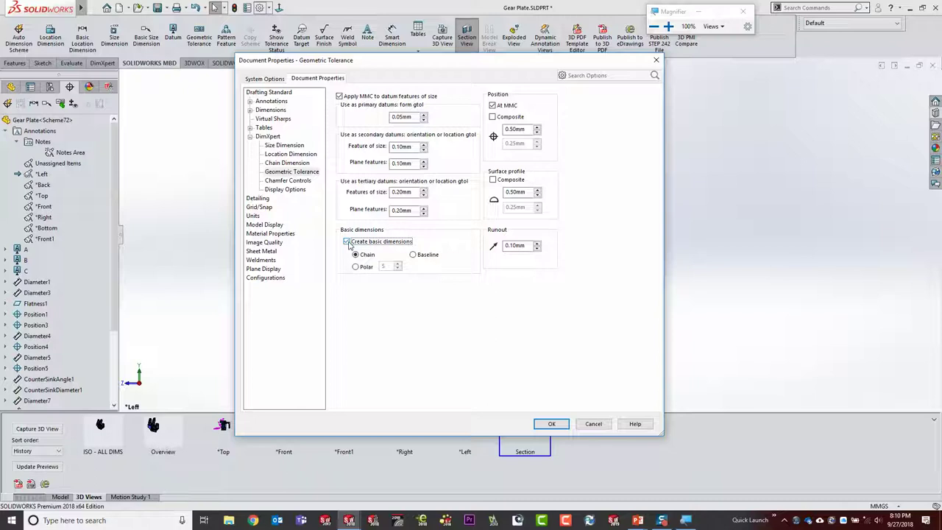
click(552, 426)
key(Return)
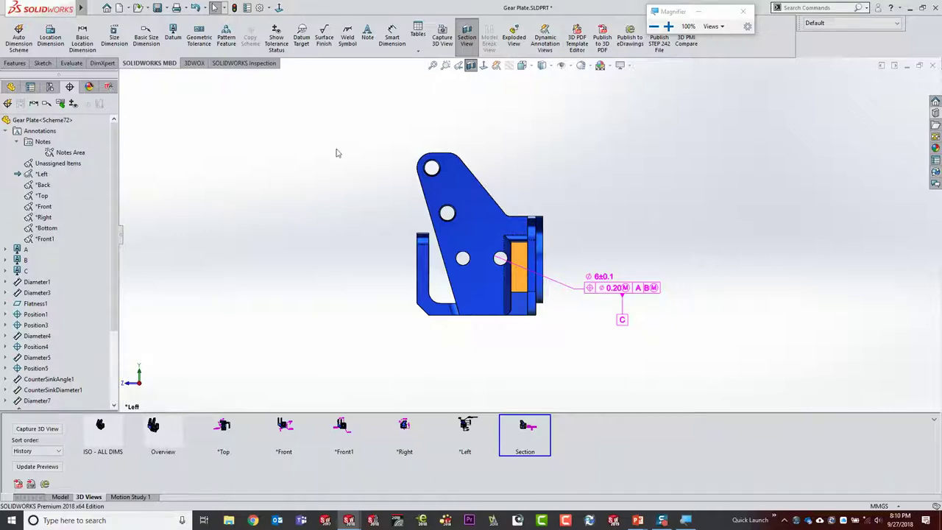
Add a DimXpert size dimension to the pattern of two upper holes in the side wall, placing its callout outside the part.
middle_drag(343, 145, 446, 187)
scroll(447, 188, down, 5)
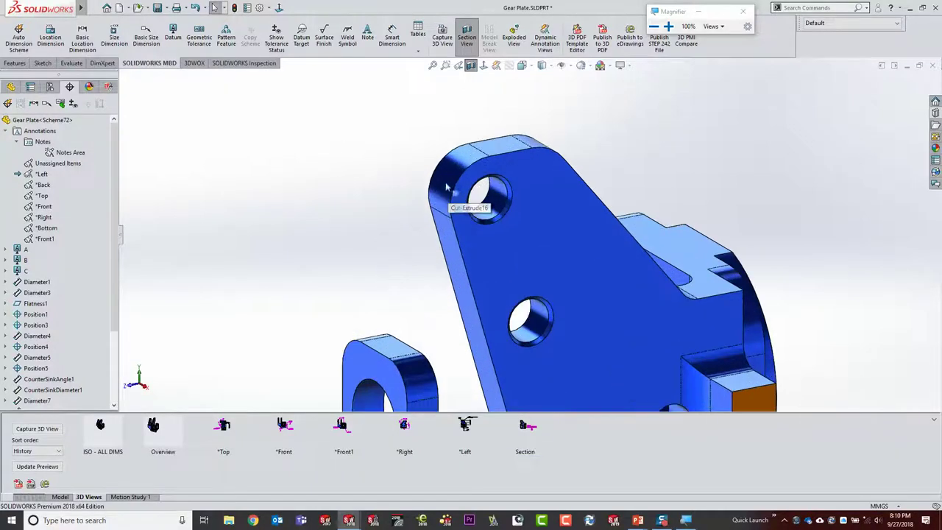
click(114, 37)
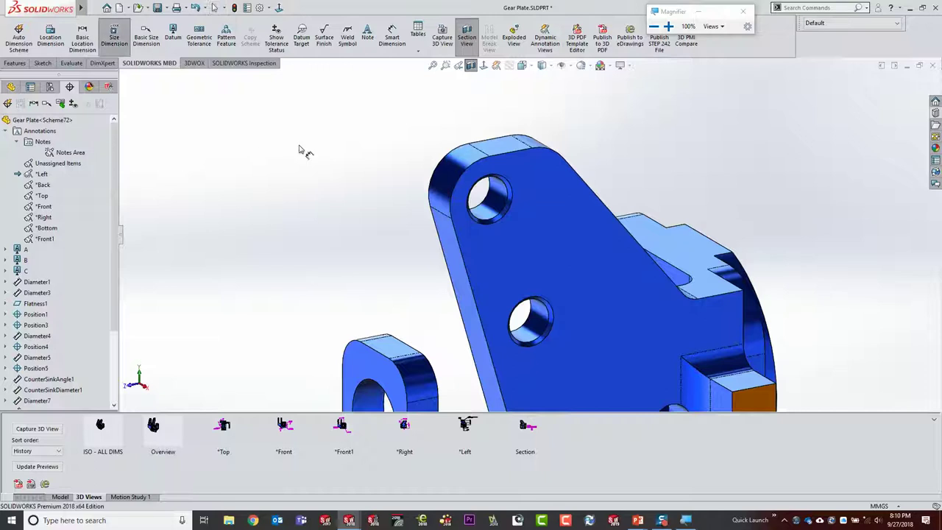
click(492, 212)
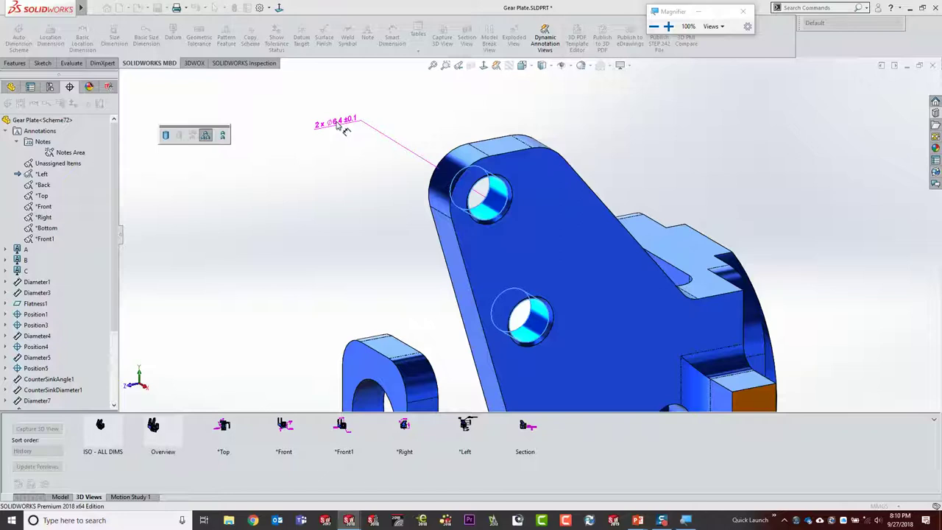
drag(338, 126, 359, 135)
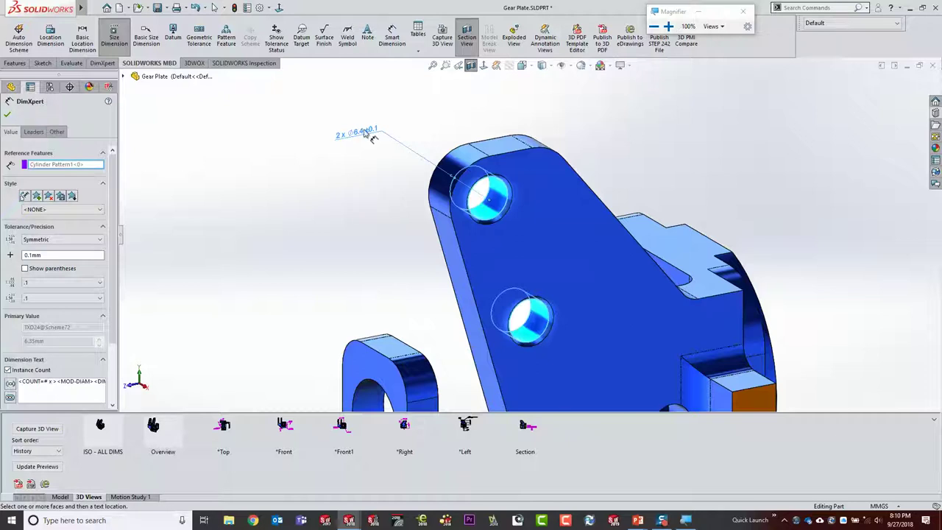
Attach a geometric tolerance to the two-hole size callout using the position symbol, tolerance .1 and datums A, B and C.
click(199, 42)
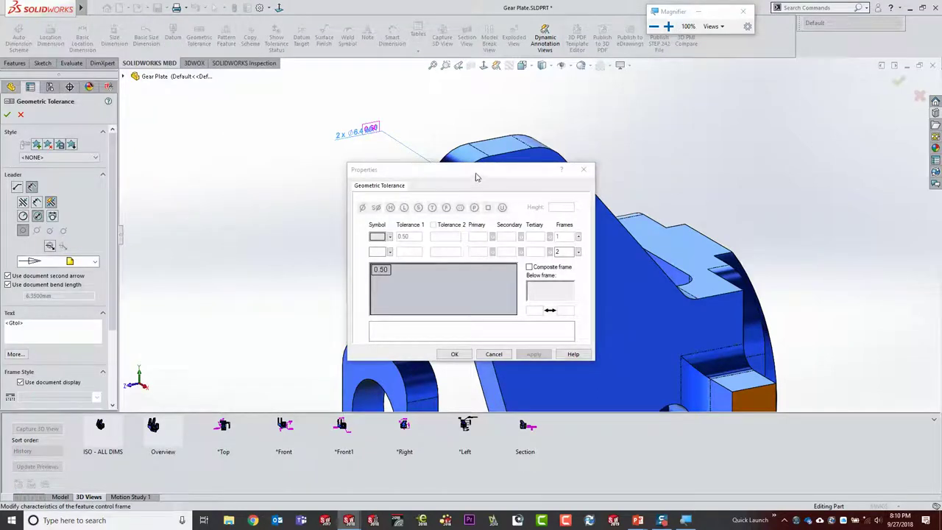
drag(475, 177, 639, 83)
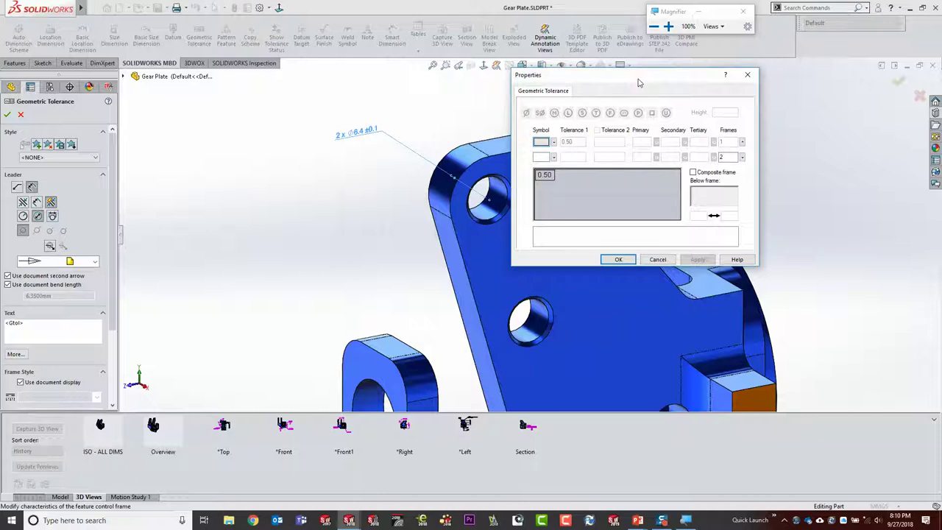
click(554, 142)
click(588, 167)
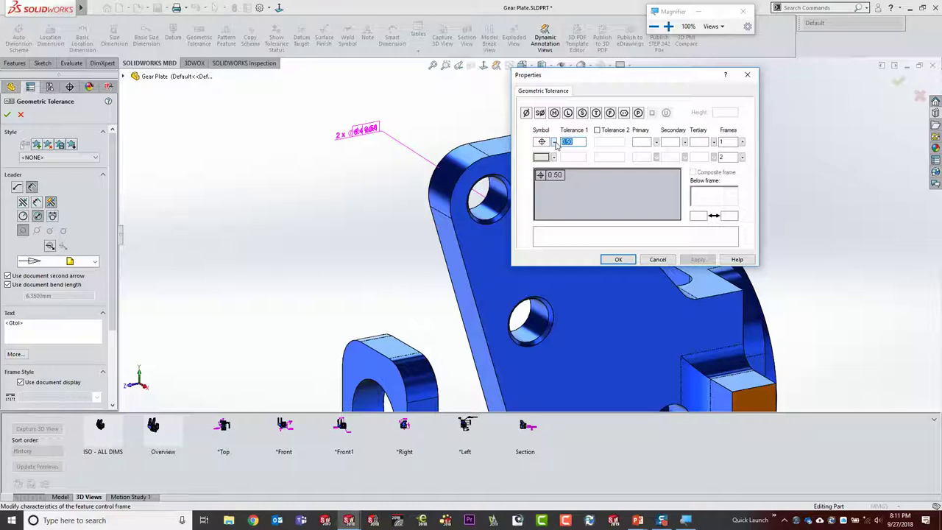
text(.1)
click(639, 142)
text(A)
click(677, 142)
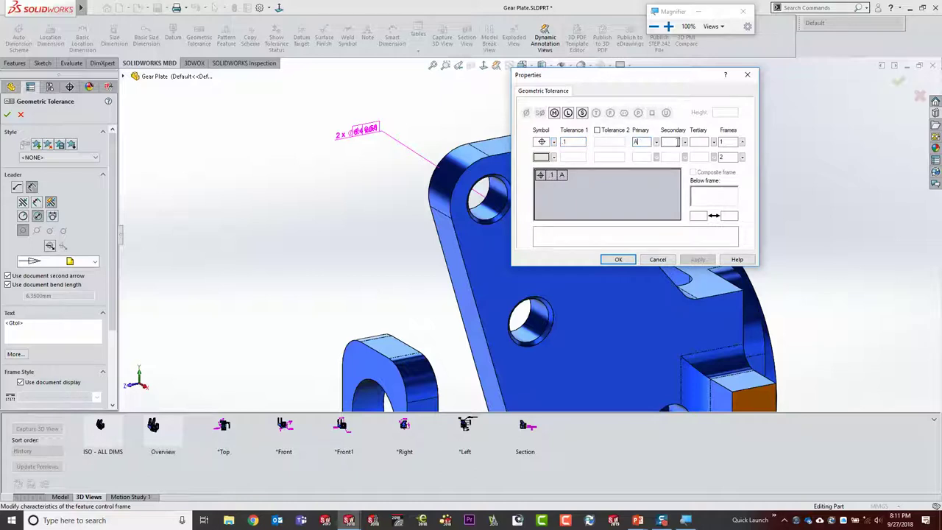
text(B)
click(698, 142)
text(C)
Add the diameter symbol and the maximum material condition modifier to the position tolerance of .1 and accept the frame.
click(568, 142)
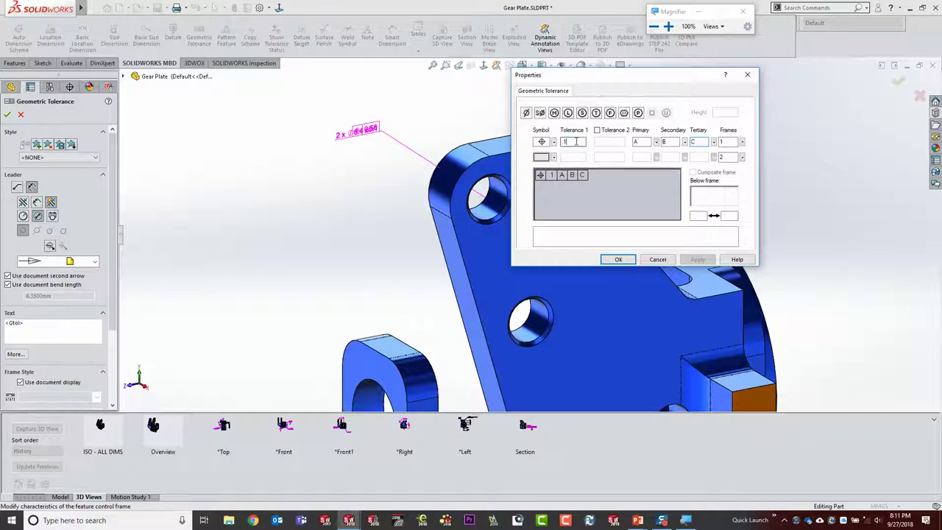
click(527, 114)
click(554, 114)
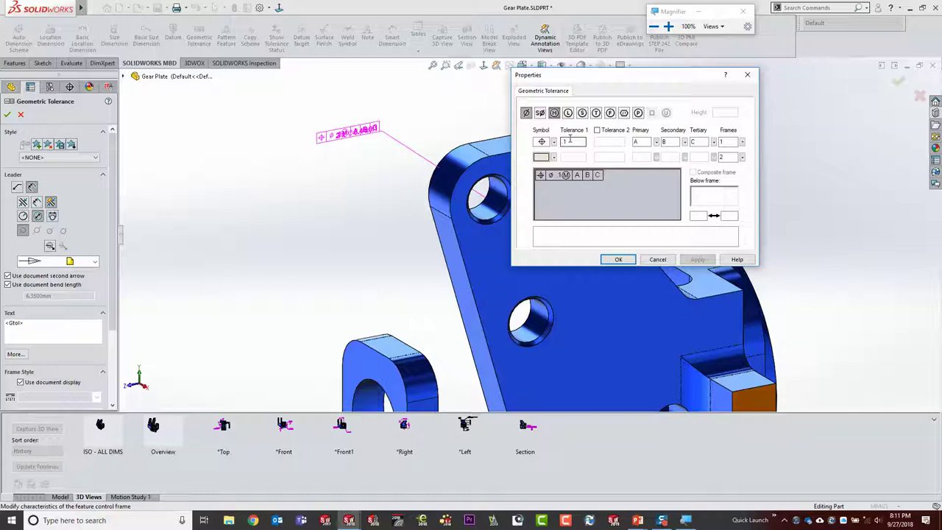
text(.)
click(618, 260)
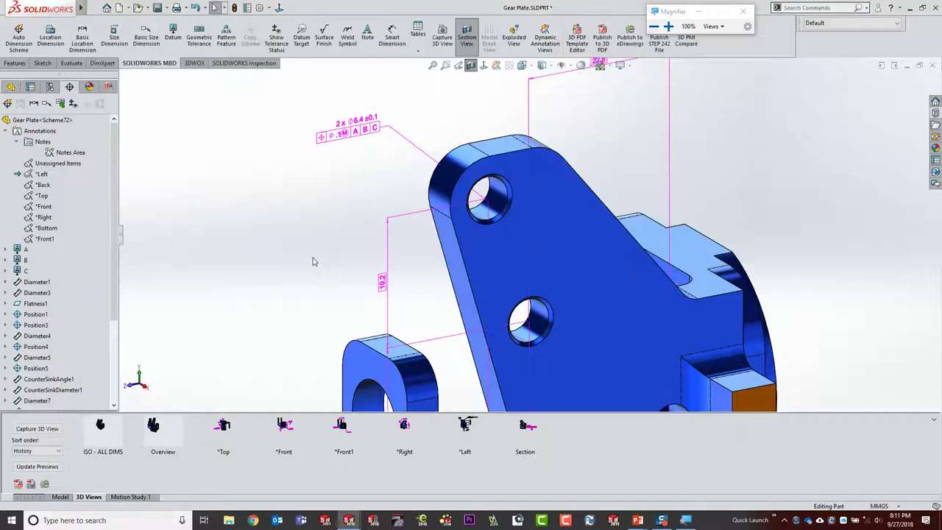
Compare the annotations stored in the Section and *Left 3D views.
key(f)
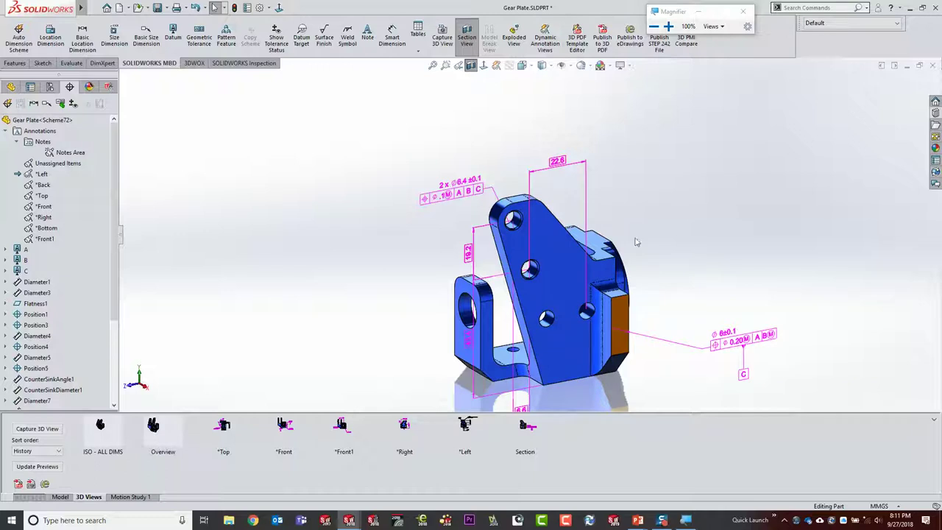
click(526, 431)
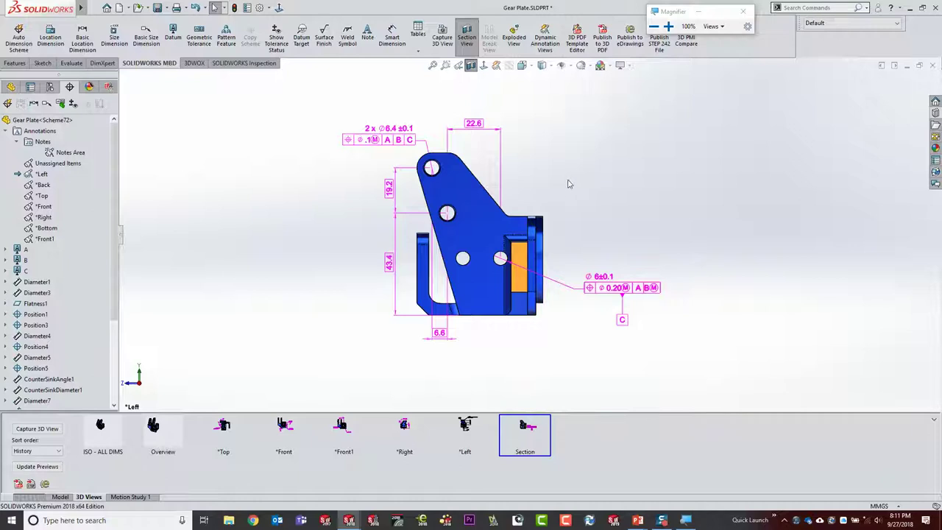
middle_drag(559, 169, 631, 223)
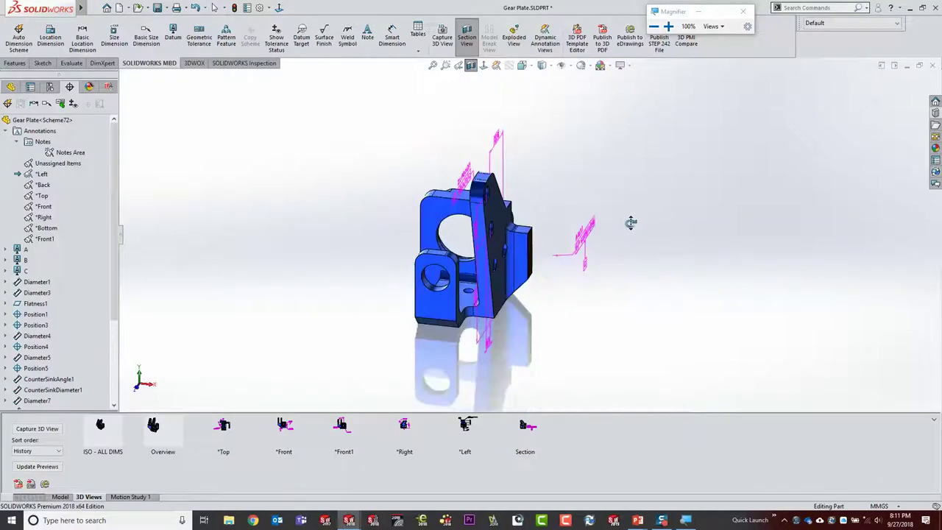
click(475, 424)
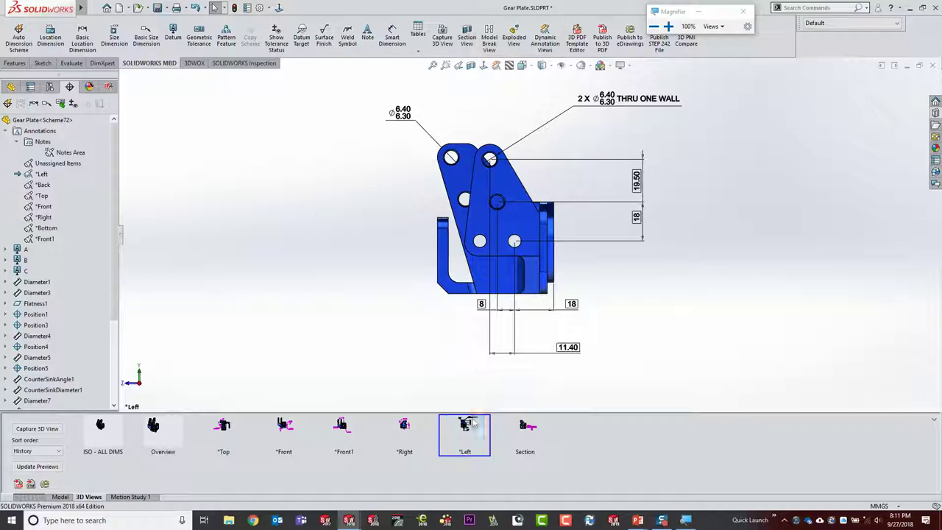
click(527, 427)
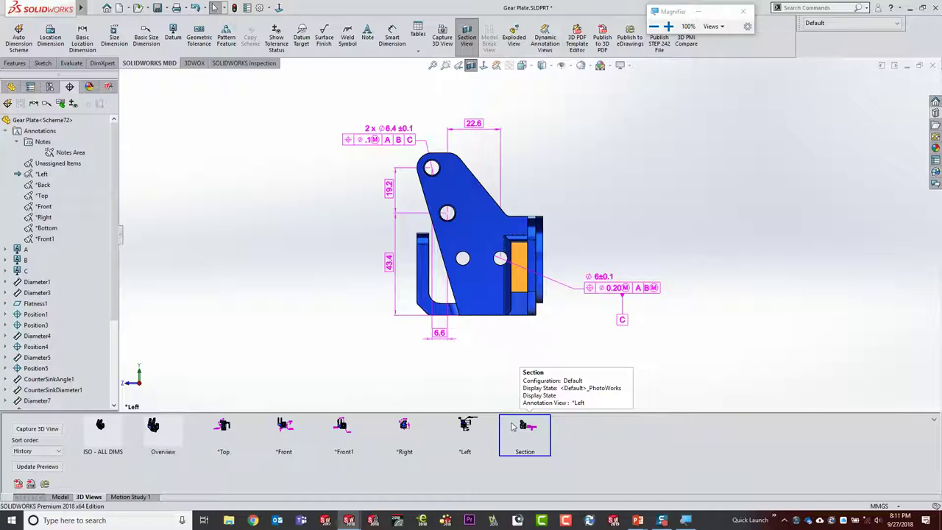
Activate the ISO - ALL DIMS 3D view and view the part at an angle with Dynamic Annotation Views enabled.
click(109, 429)
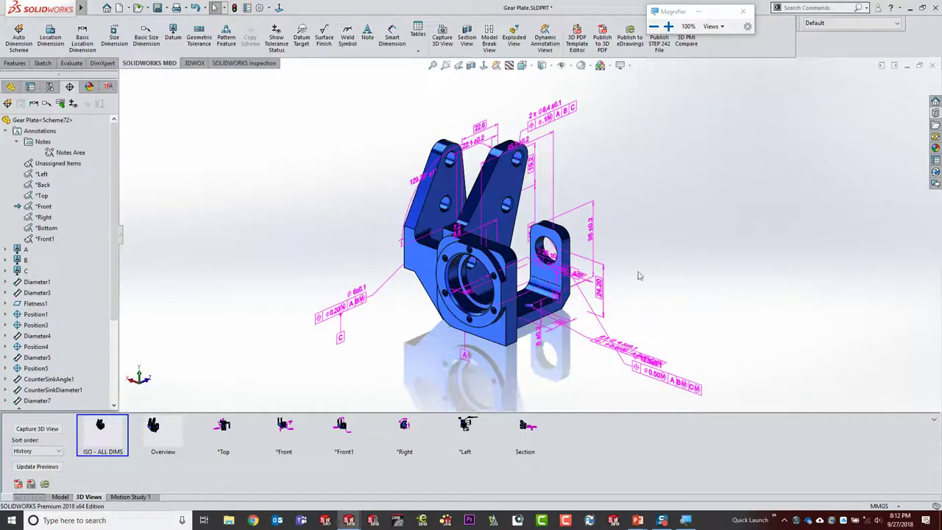
middle_drag(639, 276, 643, 229)
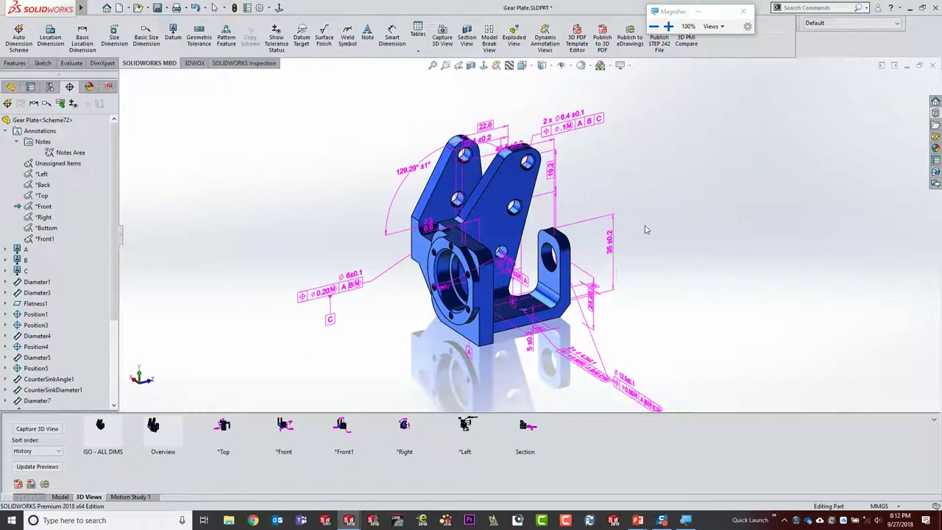
click(498, 68)
mouse_move(729, 251)
middle_down()
mouse_move(725, 214)
mouse_move(731, 201)
mouse_move(746, 206)
mouse_move(706, 204)
mouse_move(782, 206)
mouse_move(774, 147)
mouse_move(726, 185)
mouse_move(530, 200)
mouse_move(738, 209)
mouse_move(736, 253)
middle_up()
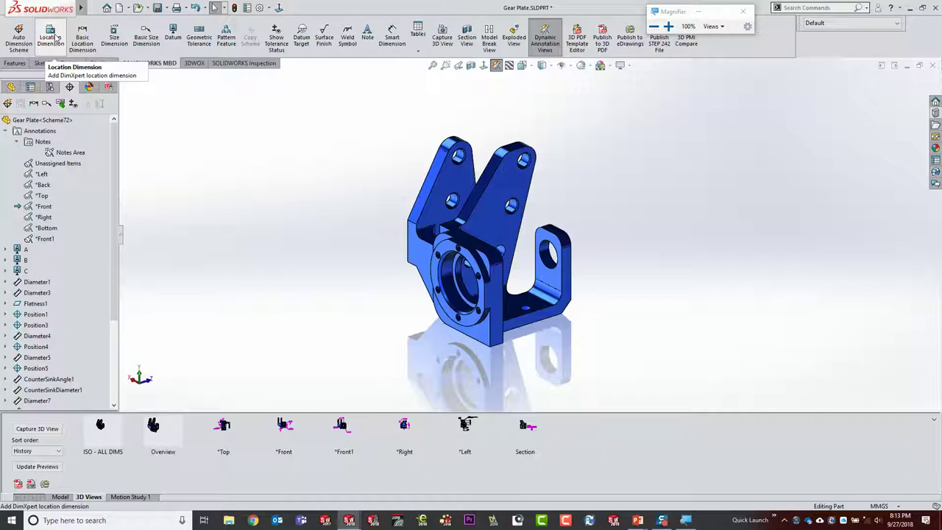
Inspect the properties of the single-hole diameter dimension in the *Left view and the 22.6 basic dimension in the Section view.
click(465, 432)
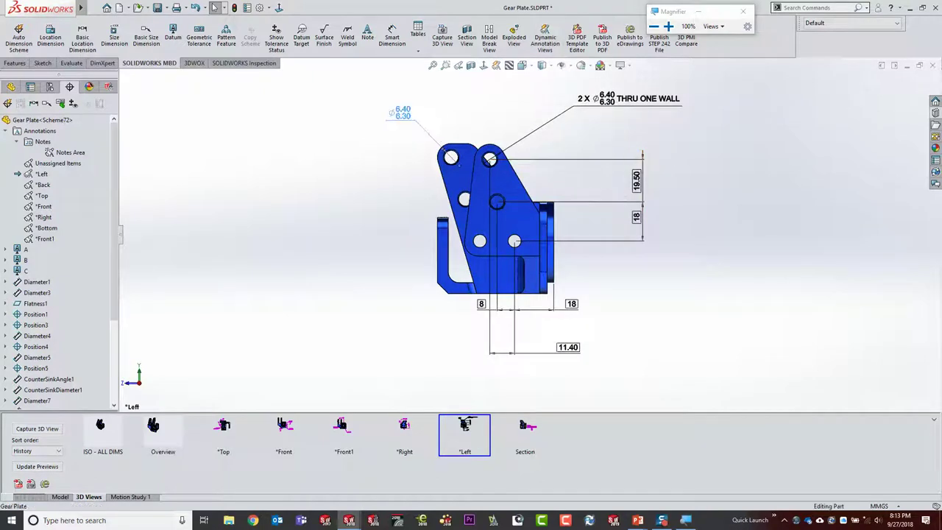
double_click(400, 113)
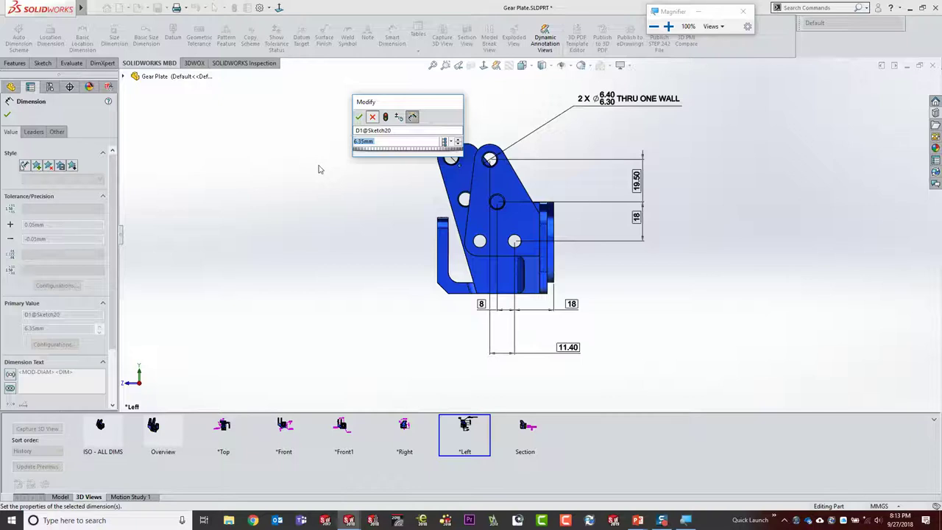
key(Escape)
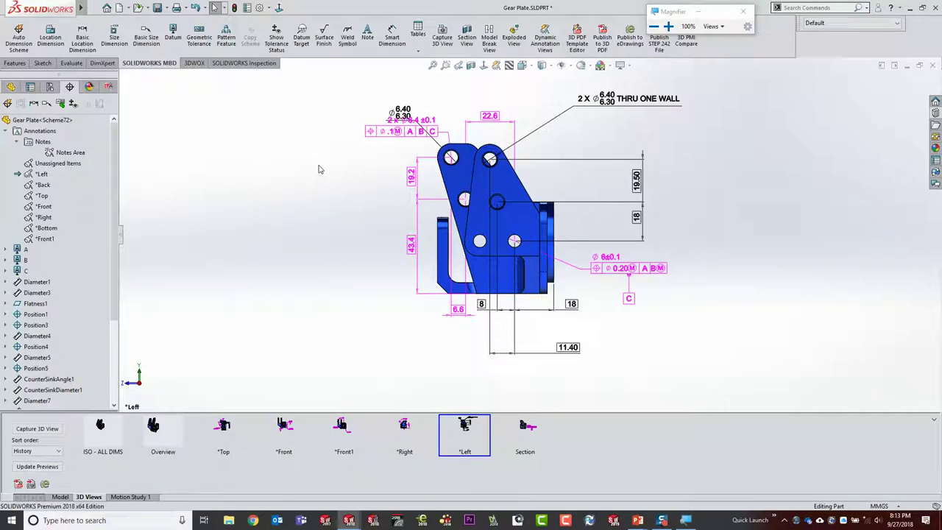
click(524, 433)
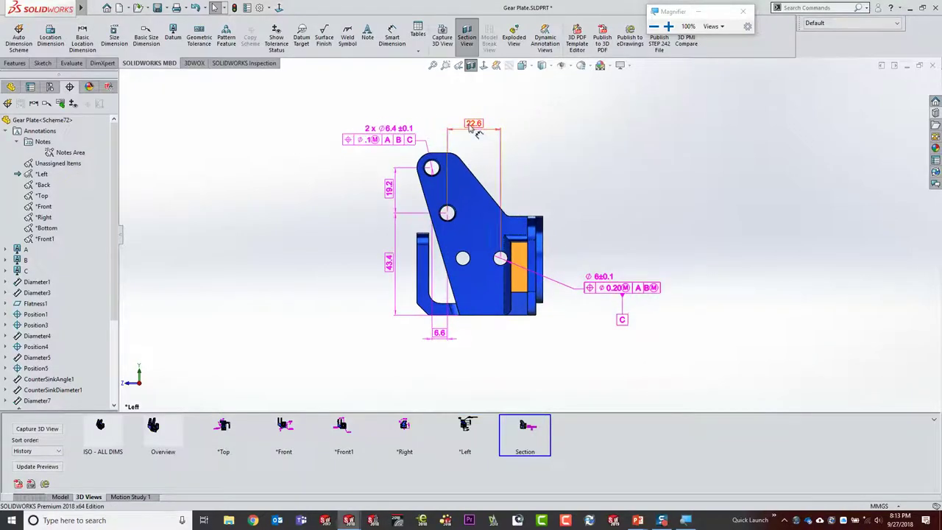
click(472, 124)
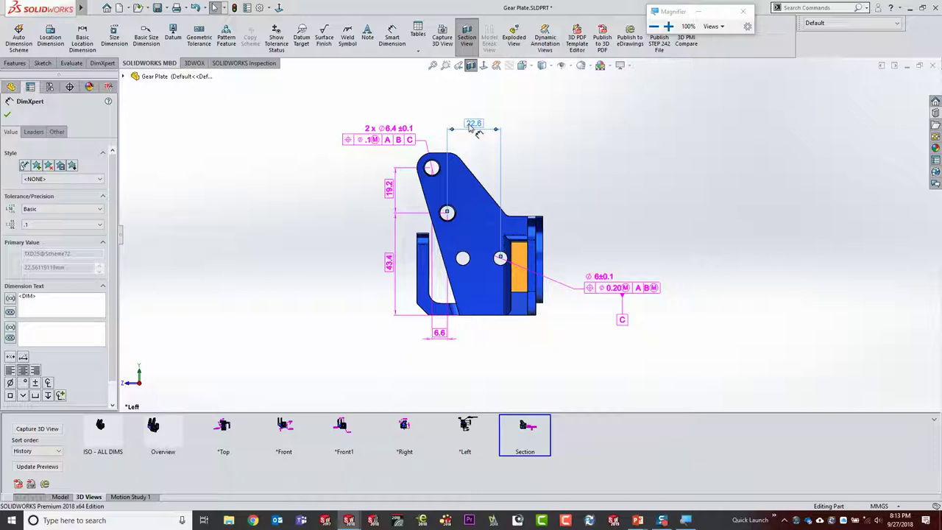
click(593, 140)
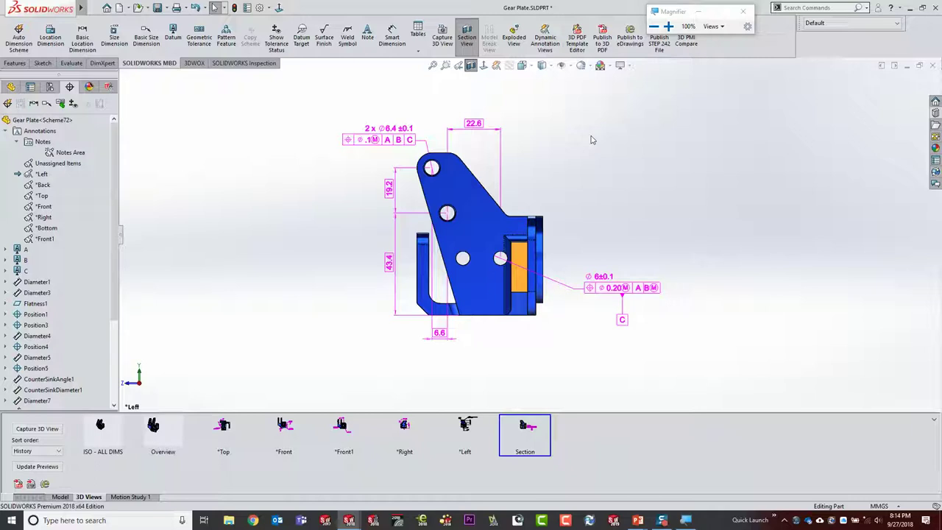
Switch the part from the *Left 3D view to the Version 2 configuration and hide its feature dimensions.
click(466, 427)
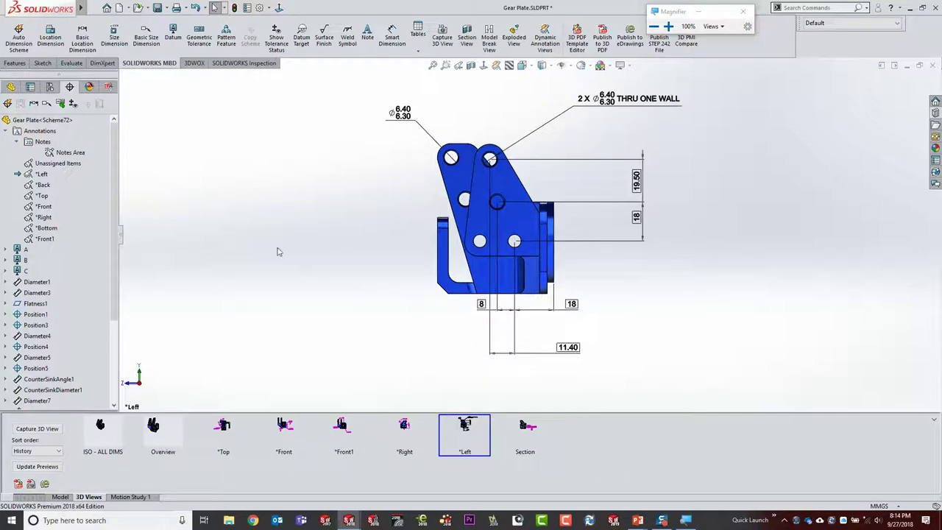
click(6, 130)
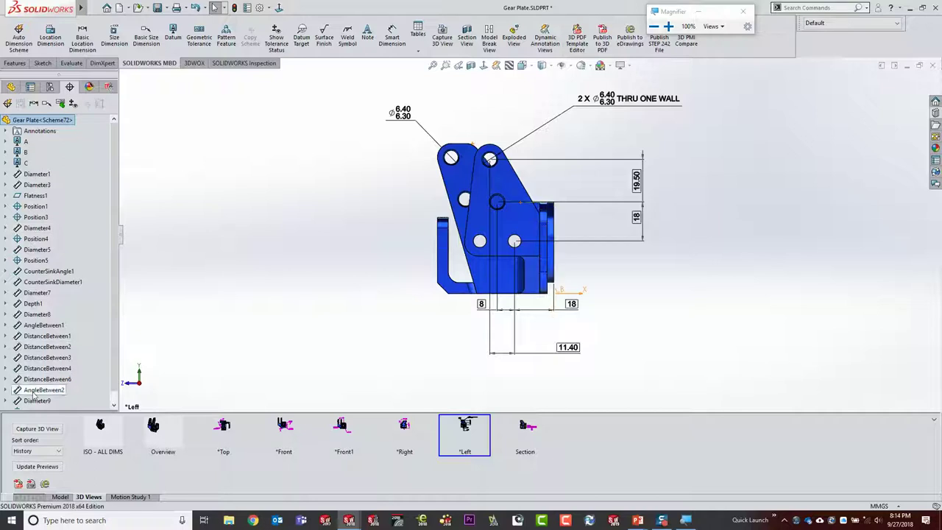
click(838, 25)
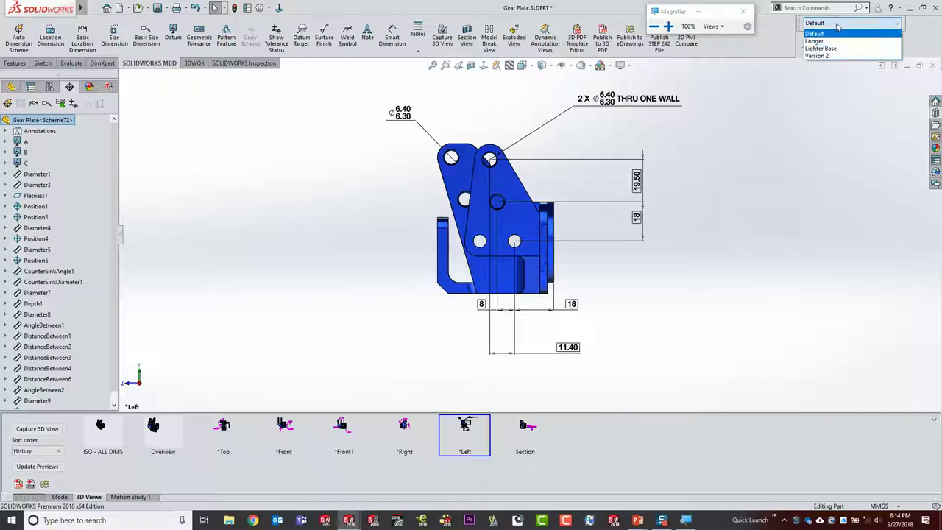
click(817, 56)
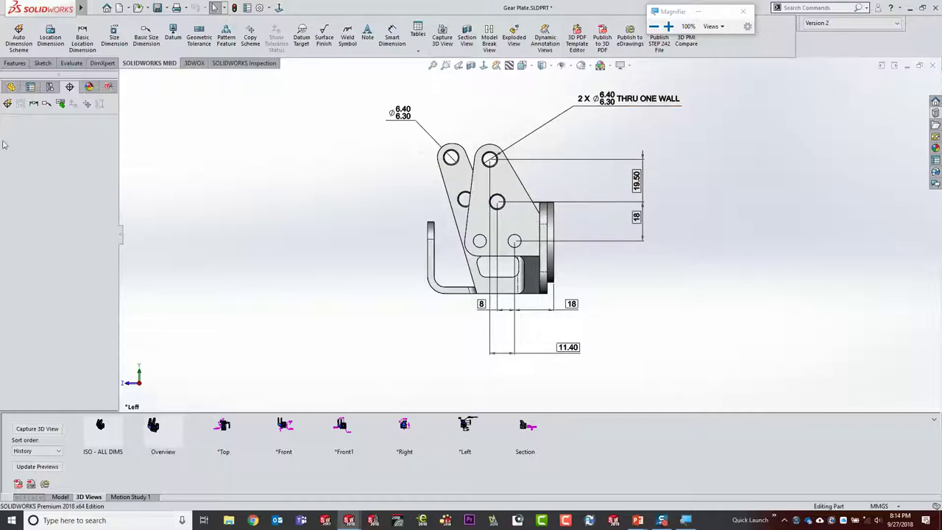
click(11, 87)
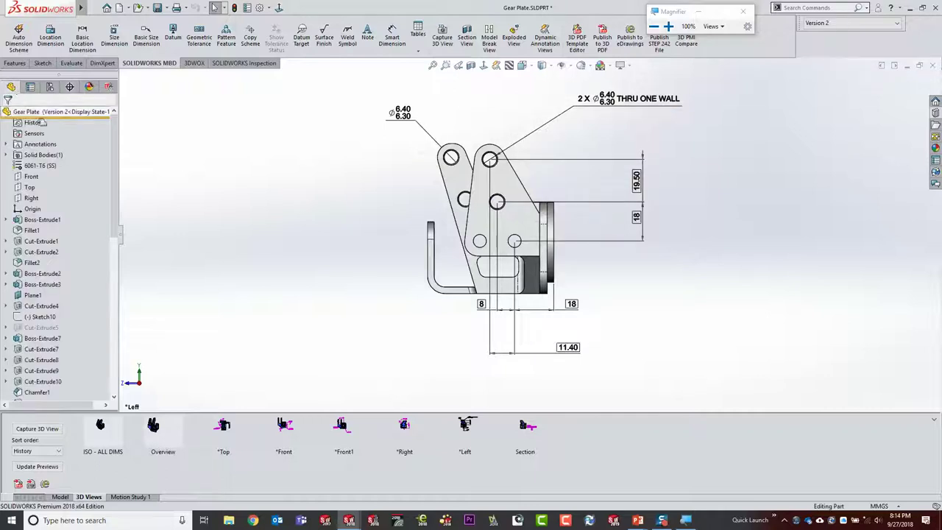
right_click(41, 143)
click(81, 180)
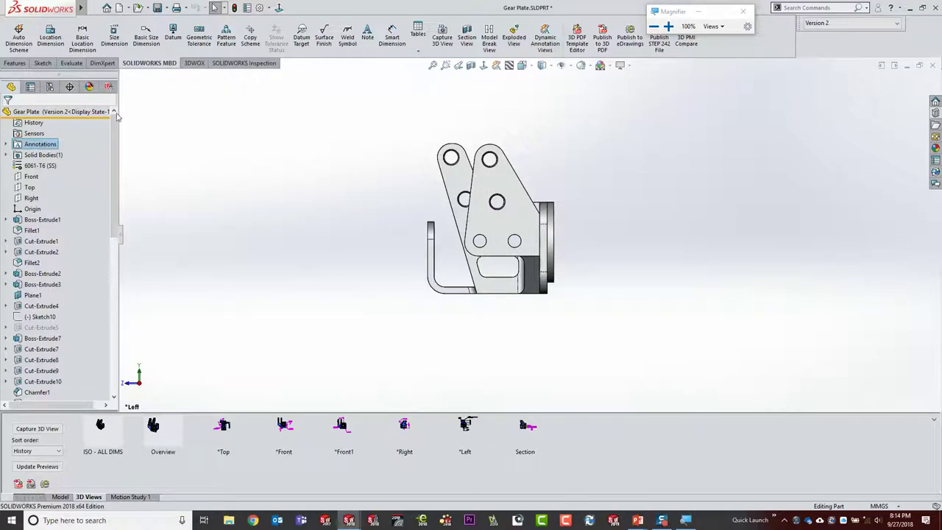
Examine the DimXpert Copy Scheme tool for copying an existing tolerance scheme to the current configuration.
click(69, 86)
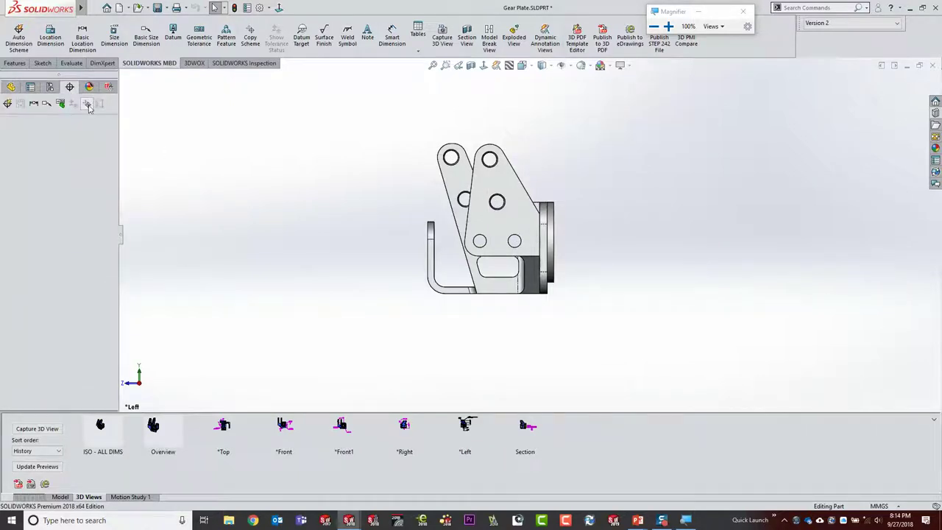
key(super+plus)
key(super+plus)
key(super+plus)
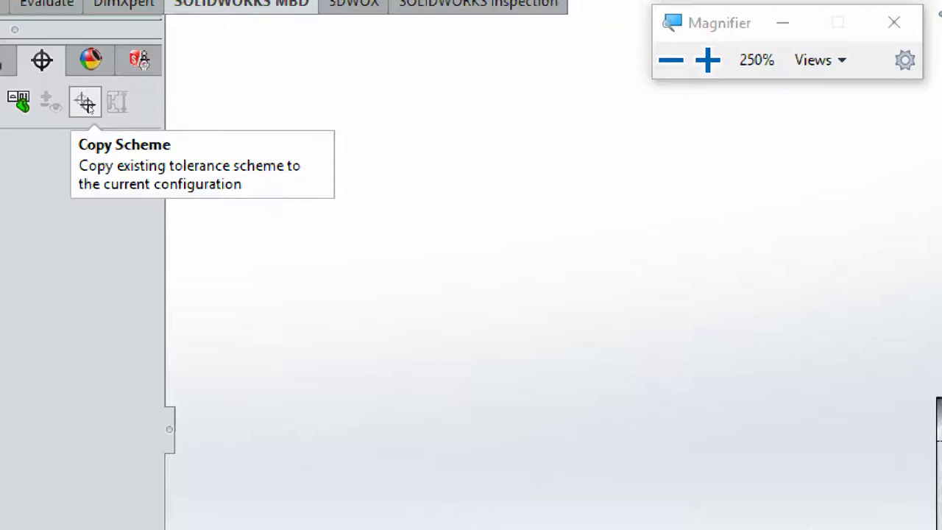
key(super+minus)
key(super+minus)
key(super+minus)
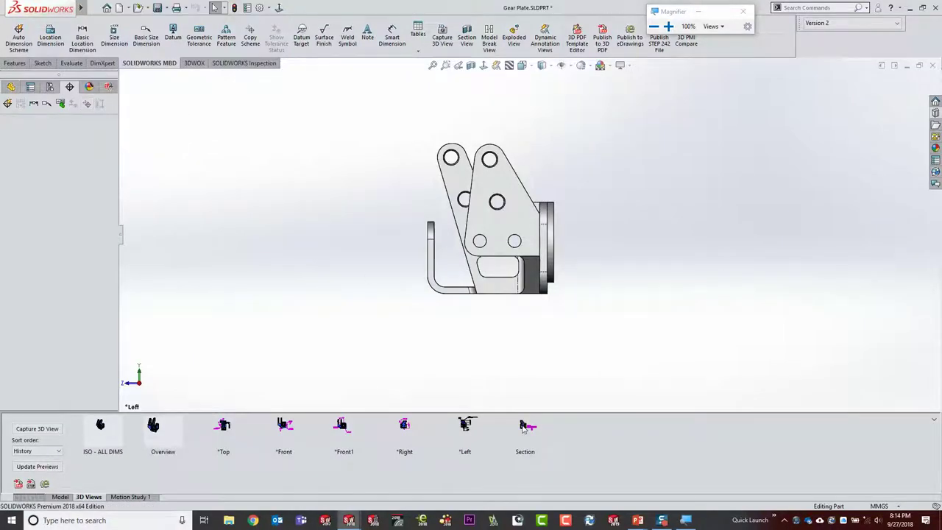
Activate the *Right 3D view and add a DimXpert size dimension to the inner R5 fillet of the bent arm.
click(404, 427)
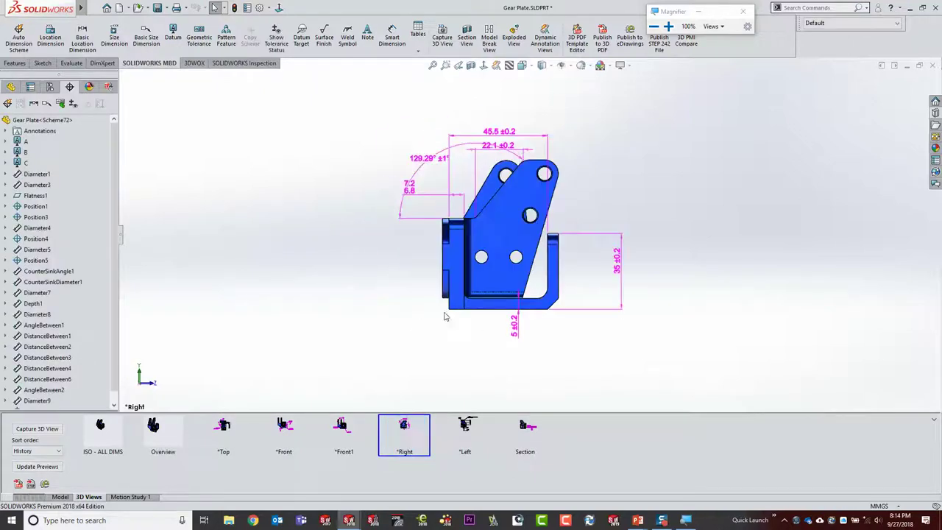
scroll(568, 316, down, 6)
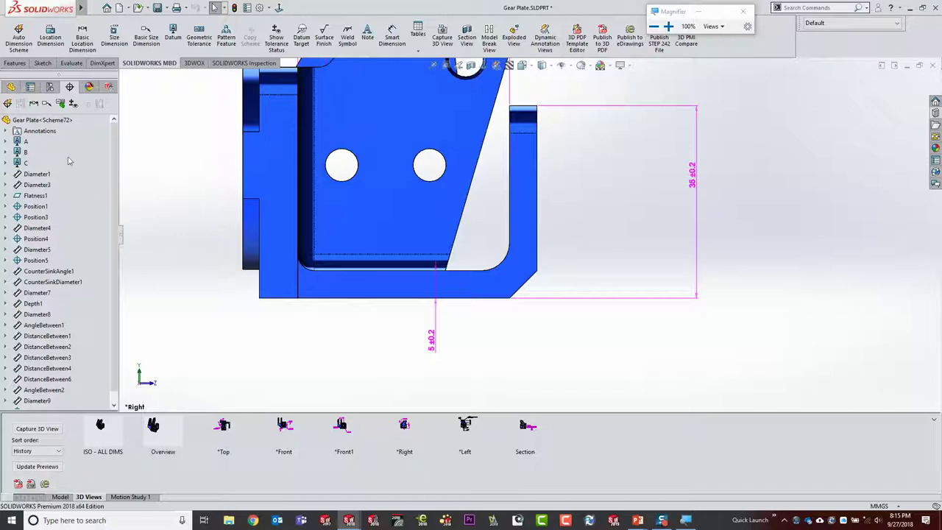
click(6, 131)
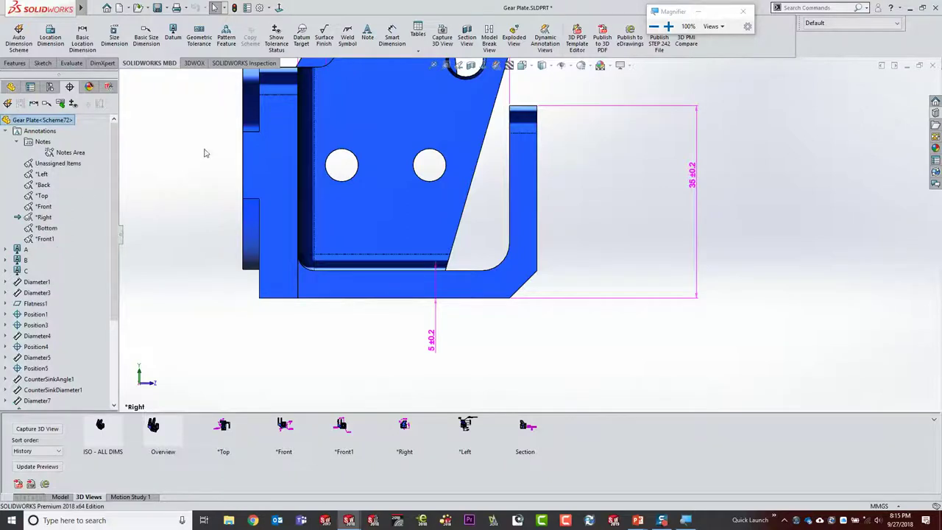
middle_drag(205, 153, 243, 173)
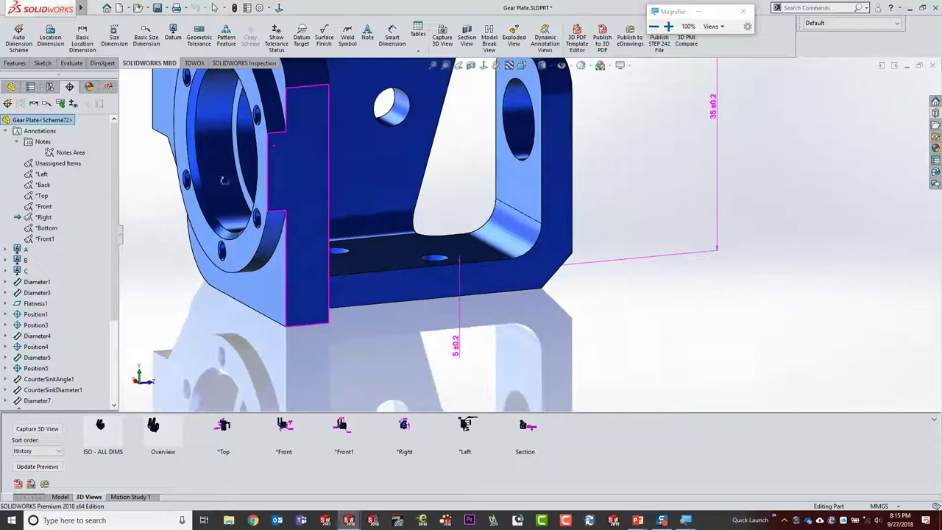
click(114, 37)
click(514, 237)
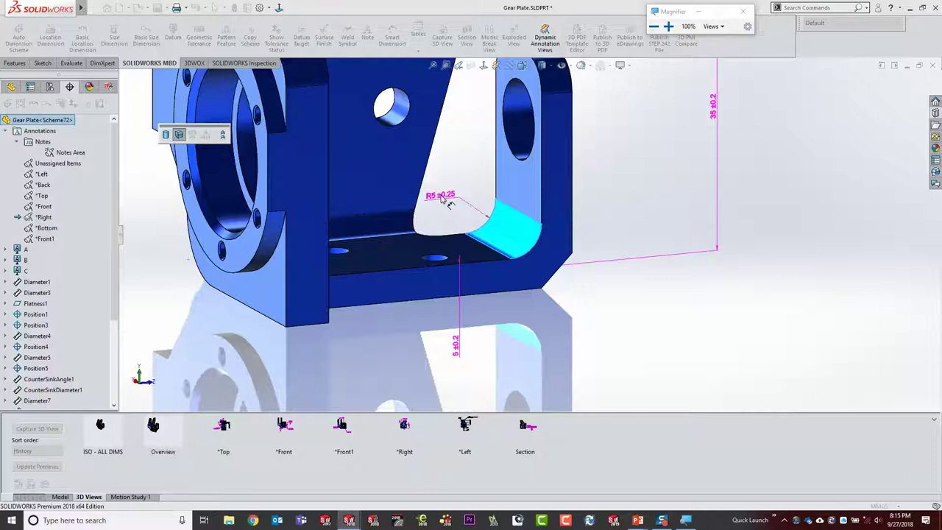
click(446, 202)
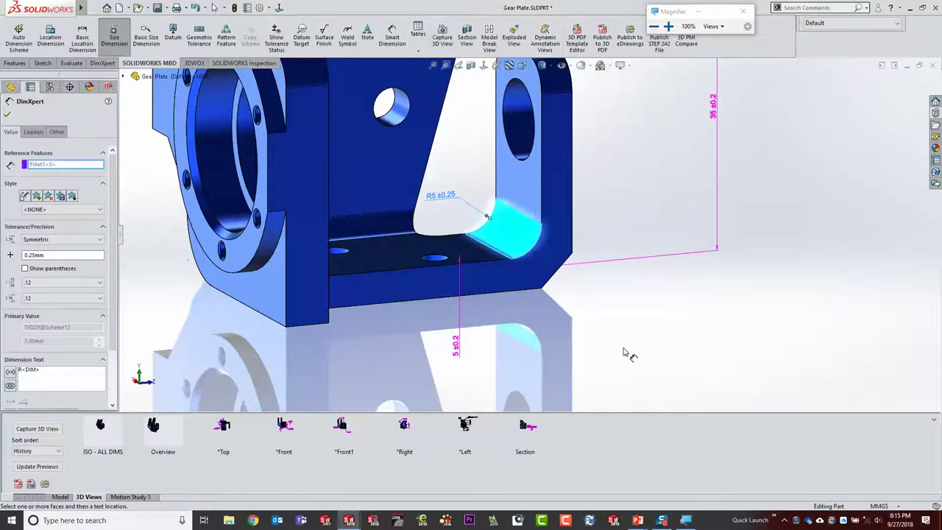
Add a DimXpert size dimension to the chamfer at the outer lower corner of the bent arm.
middle_drag(648, 366, 610, 326)
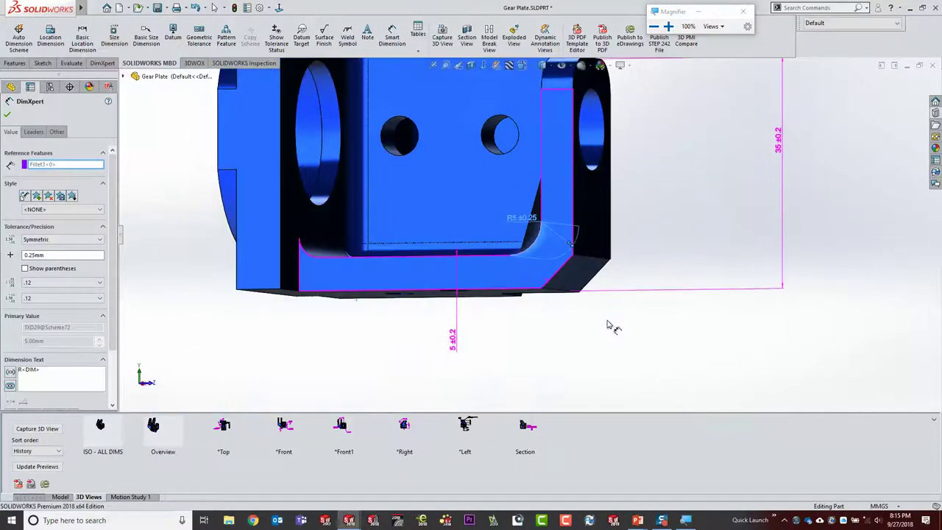
click(582, 277)
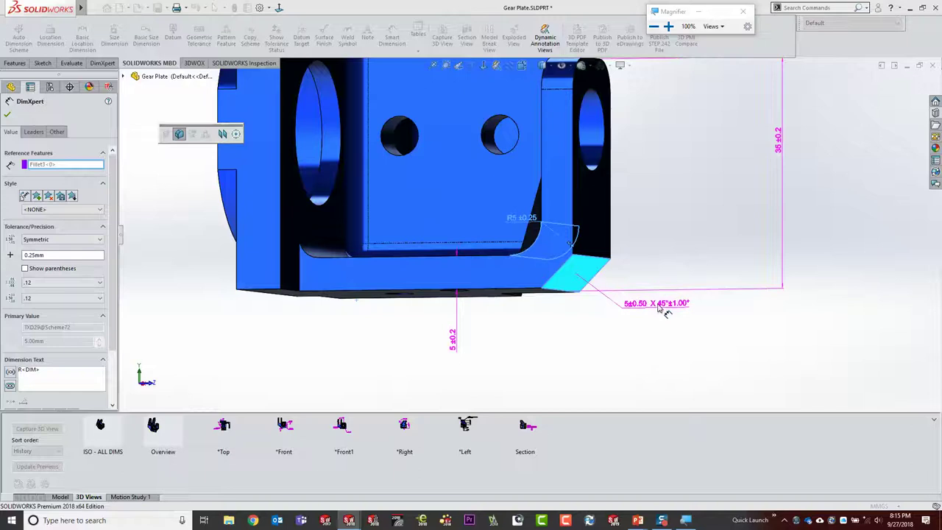
click(663, 307)
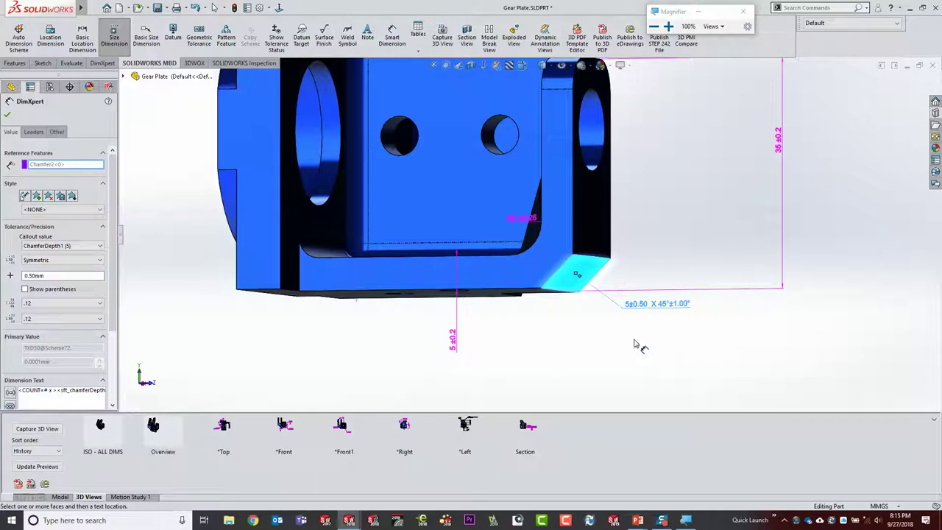
key(Escape)
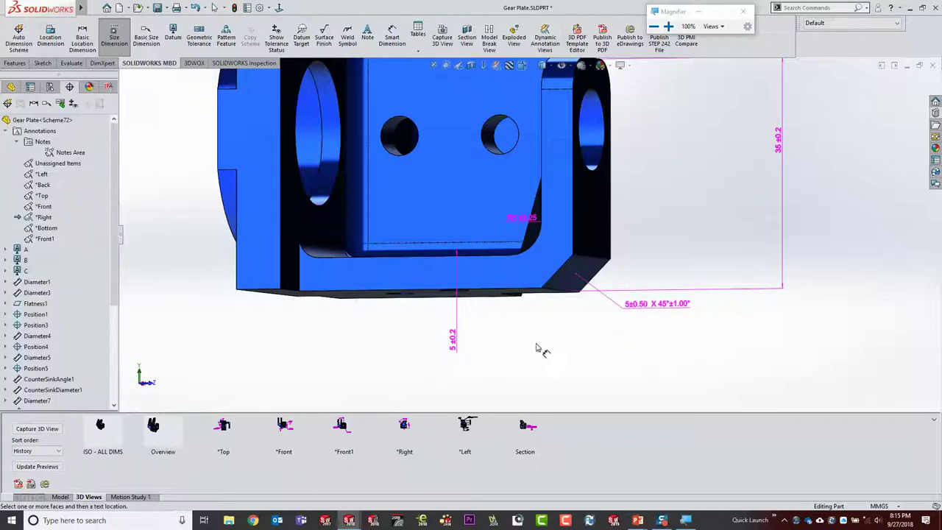
Reactivate the *Right 3D view and reposition the fillet radius and chamfer callouts clear of the part's edges.
double_click(404, 427)
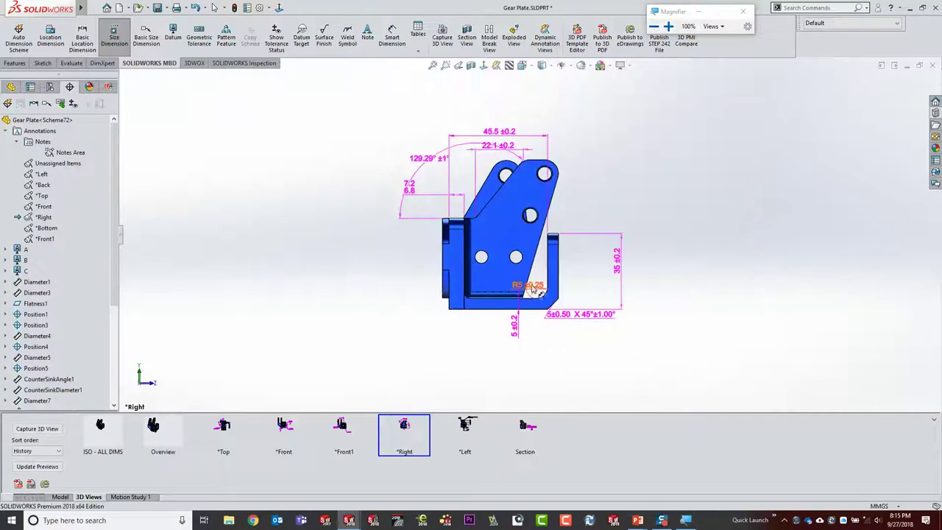
click(513, 271)
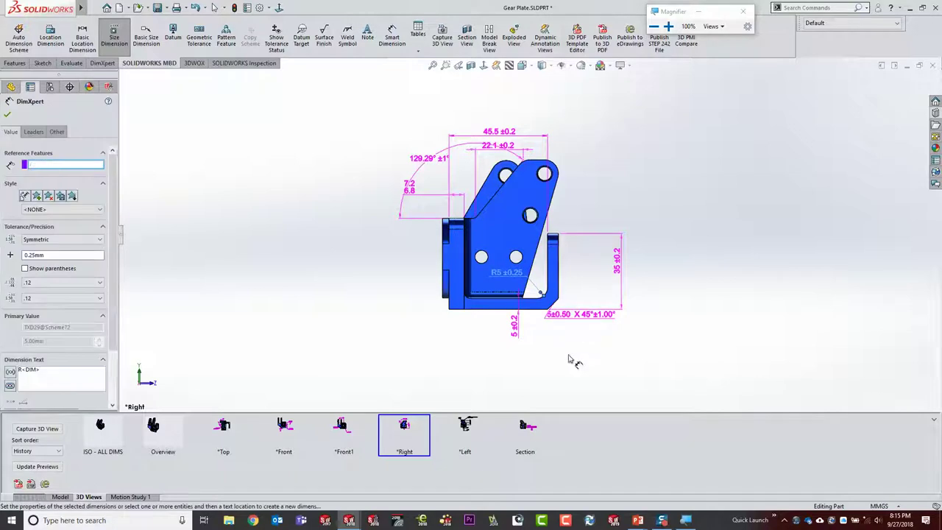
click(563, 346)
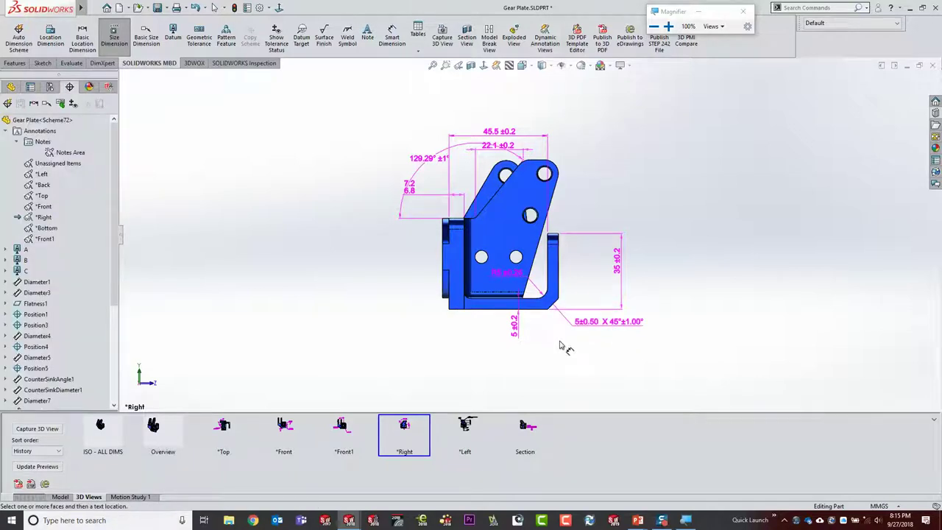
Switch to the Version 2 configuration and copy the tolerance scheme into it from the Default configuration.
click(847, 23)
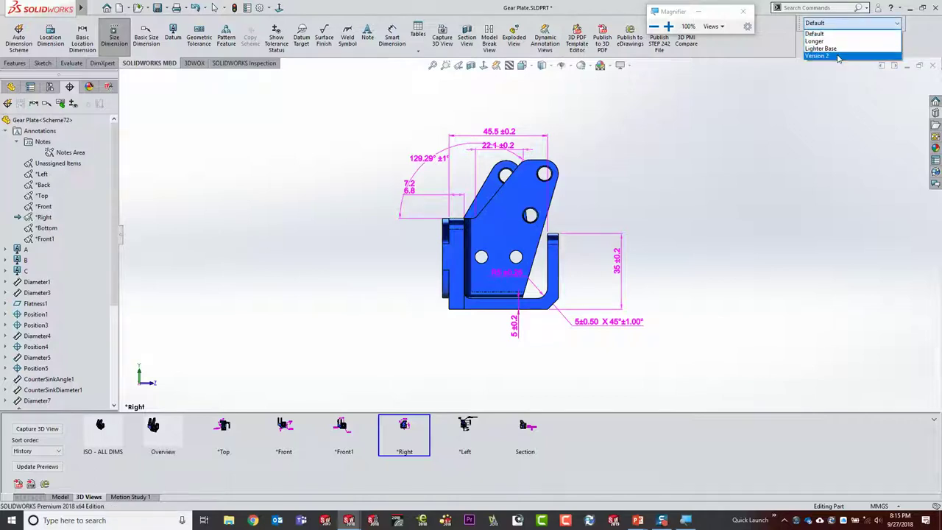
click(838, 57)
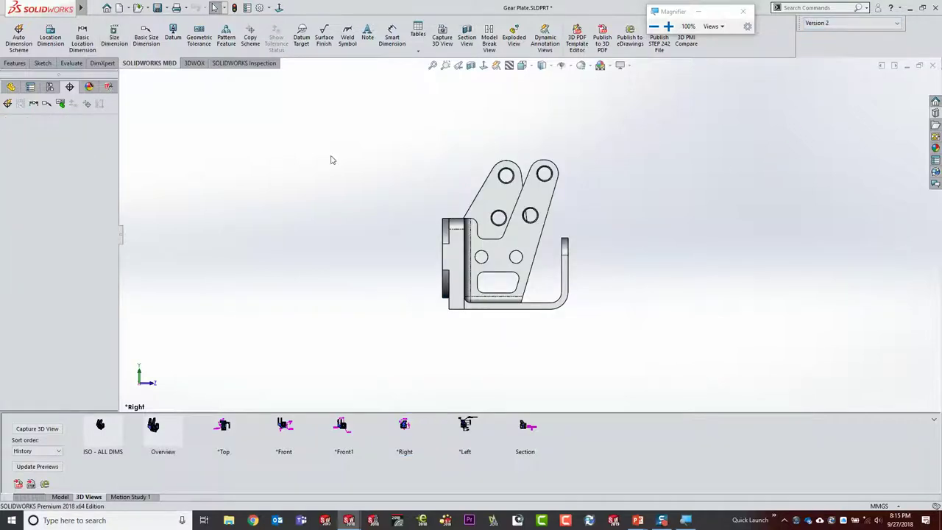
click(87, 104)
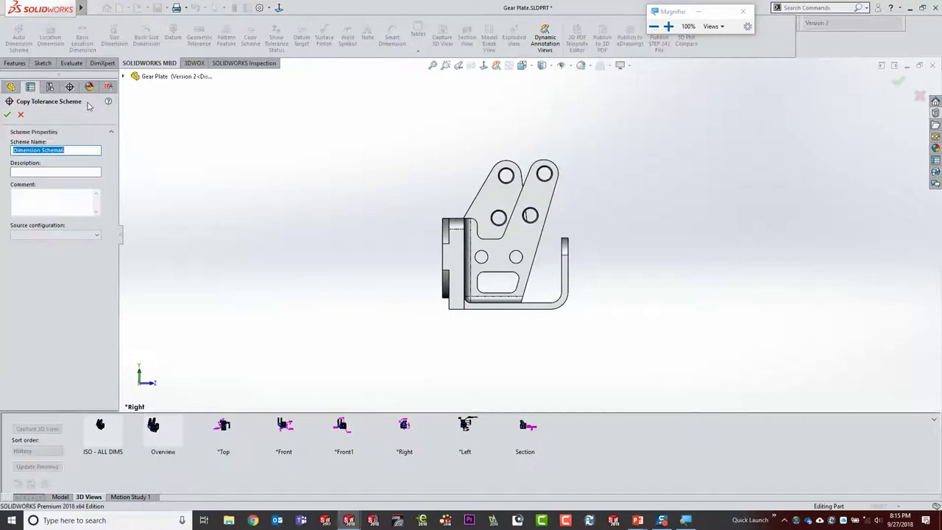
click(74, 235)
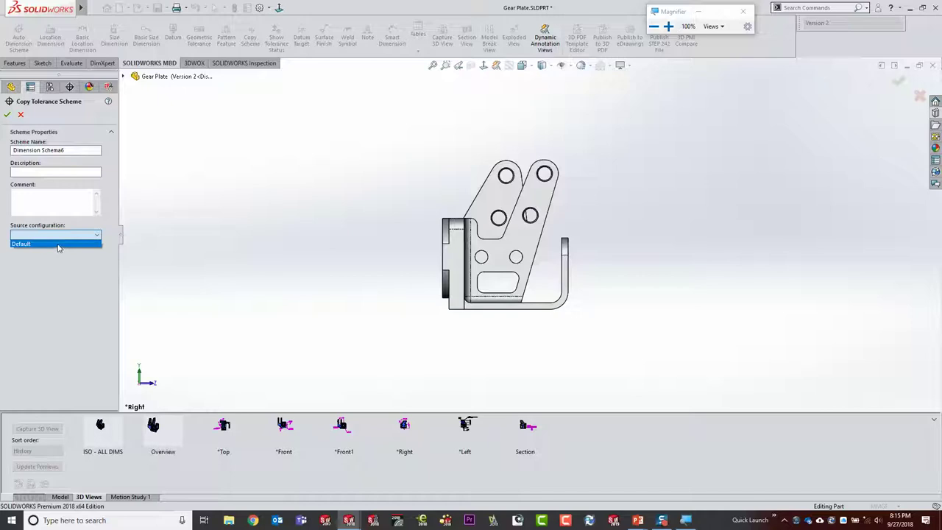
click(59, 243)
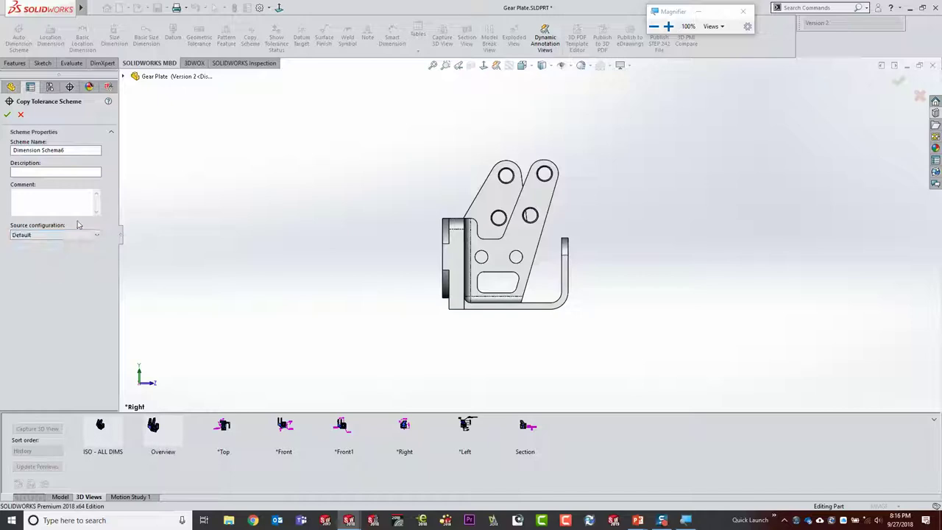
click(8, 114)
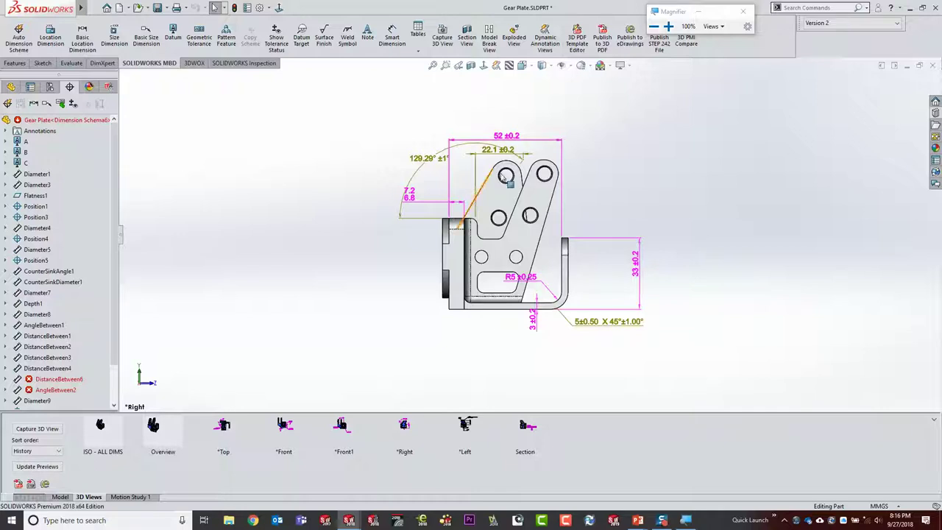
Delete the dangling chamfer callout, 129.29° angle and 22.1 distance dimensions from the copied scheme in Version 2.
scroll(604, 328, down, 3)
scroll(604, 329, down, 2)
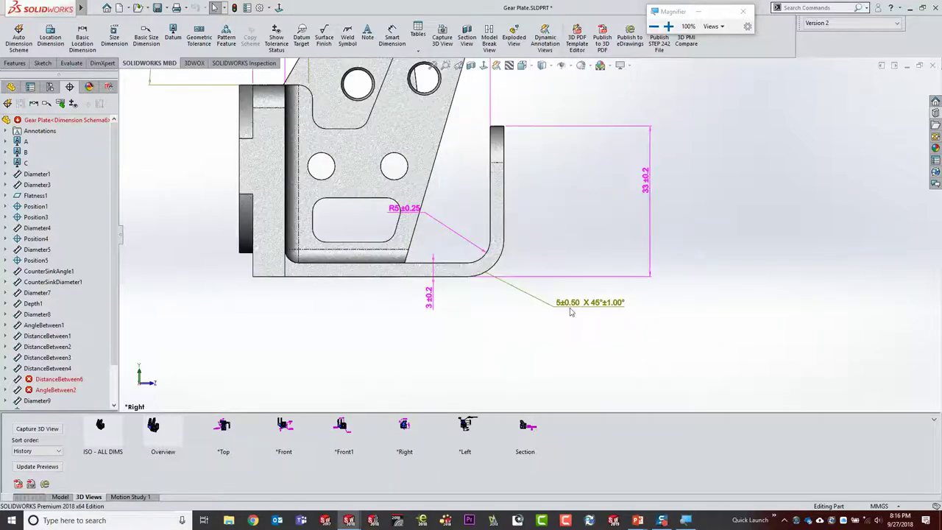
click(573, 308)
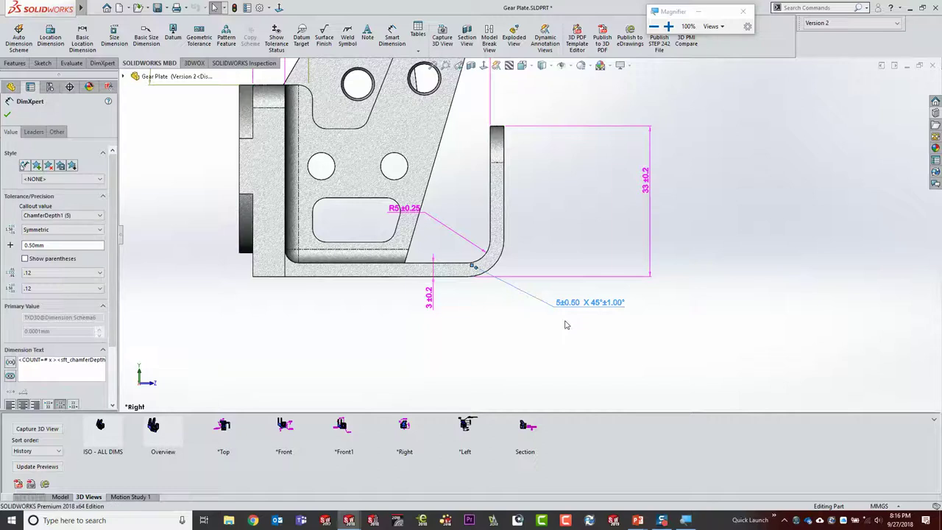
key(Delete)
ctrl+middle_drag(450, 195, 589, 351)
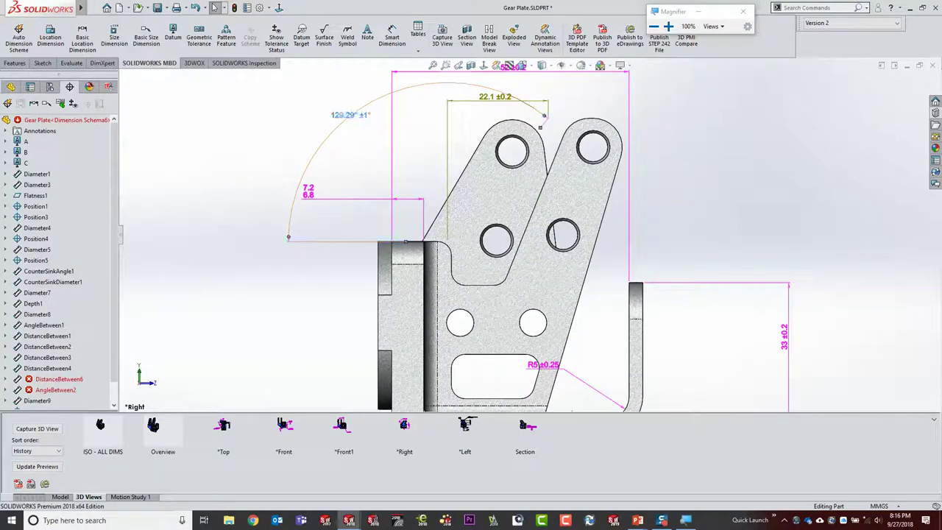
key(Delete)
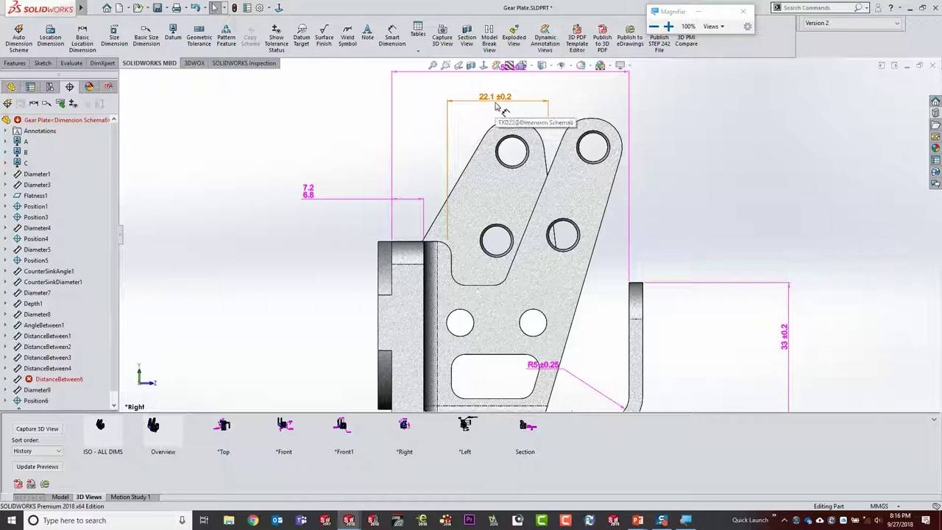
click(497, 103)
key(Delete)
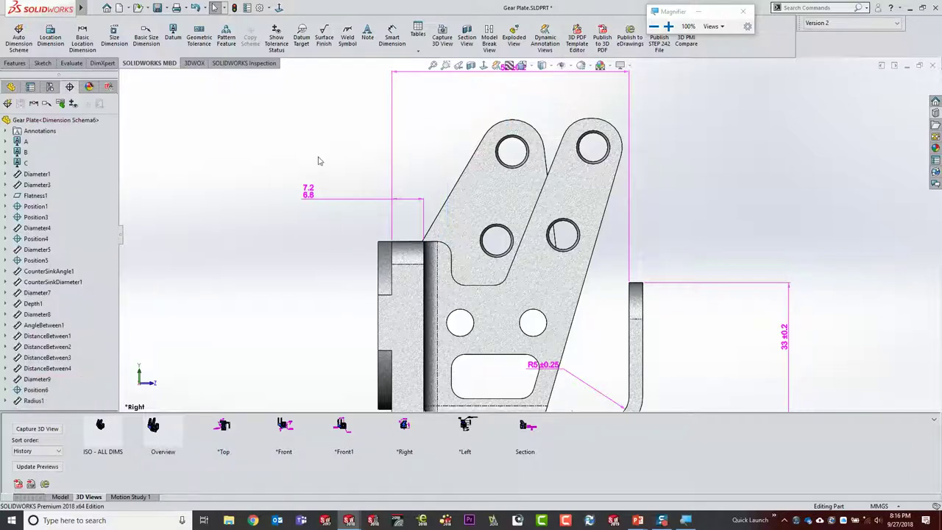
Capture a 3D view of Version 2 with the *Right annotation view, and compare it with the existing *Right 3D view.
key(f)
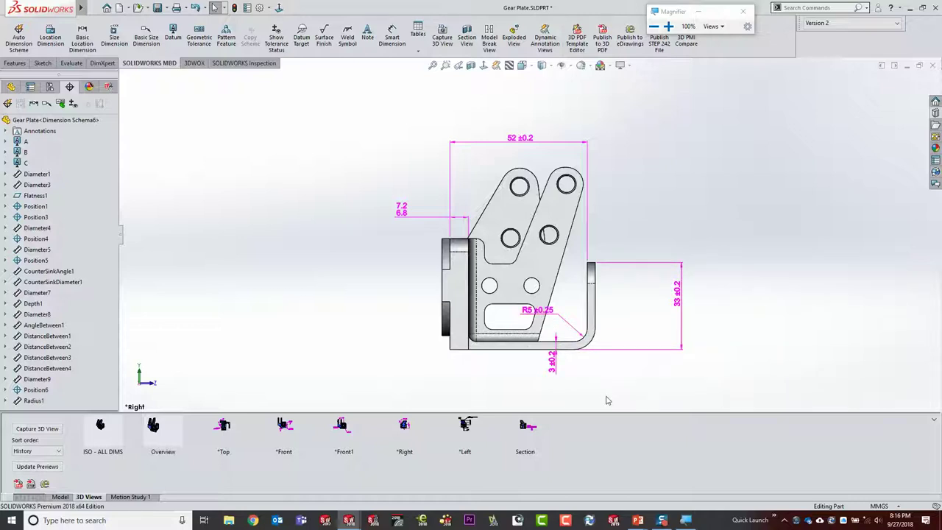
click(30, 429)
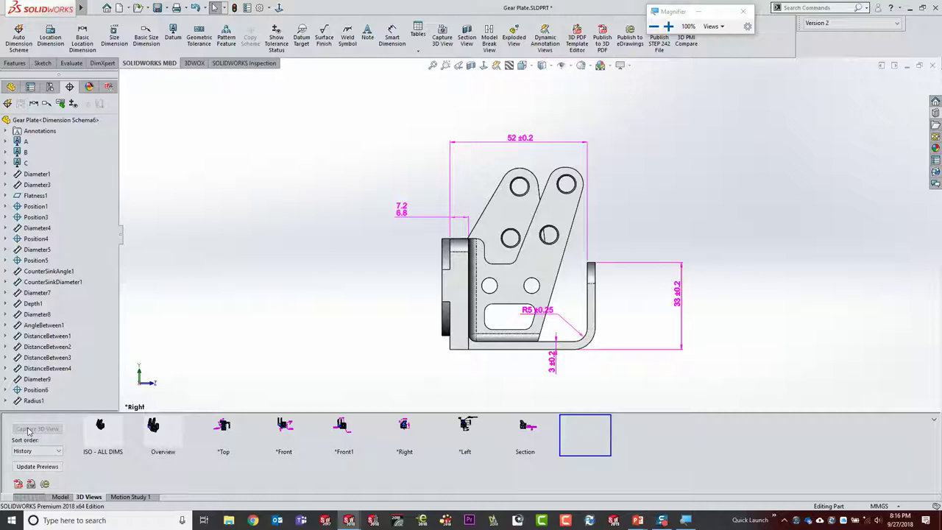
mouse_move(584, 435)
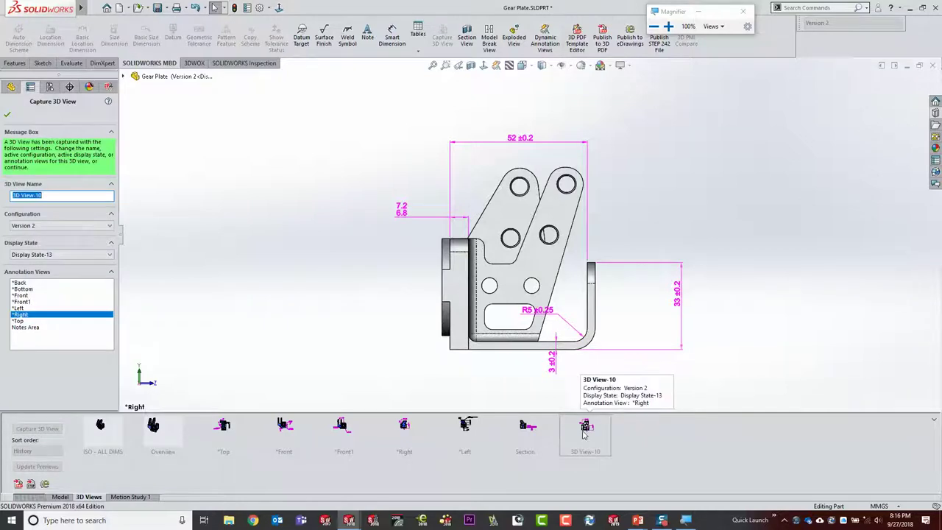
click(7, 114)
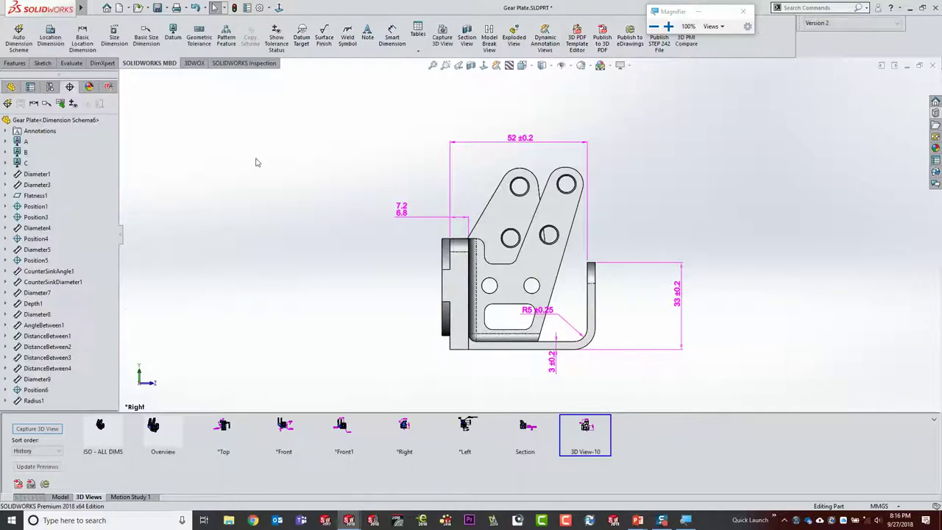
click(405, 432)
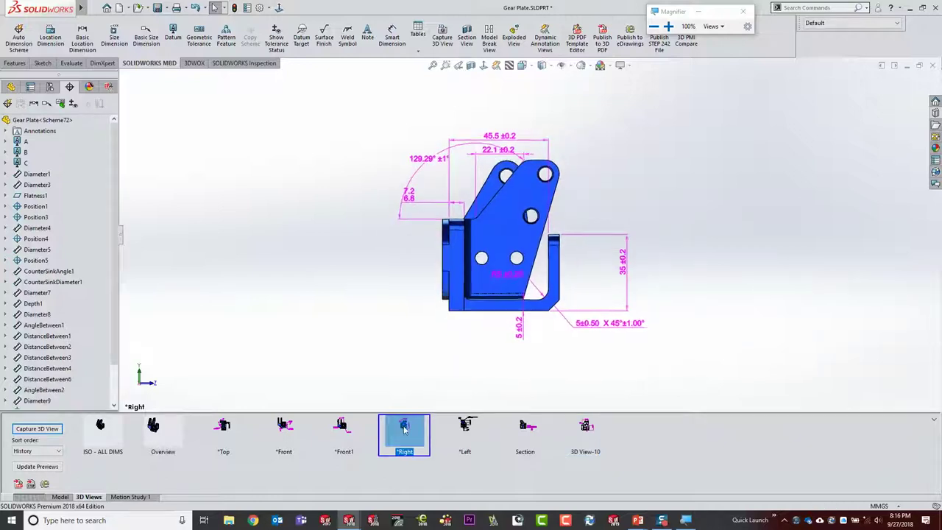
click(585, 431)
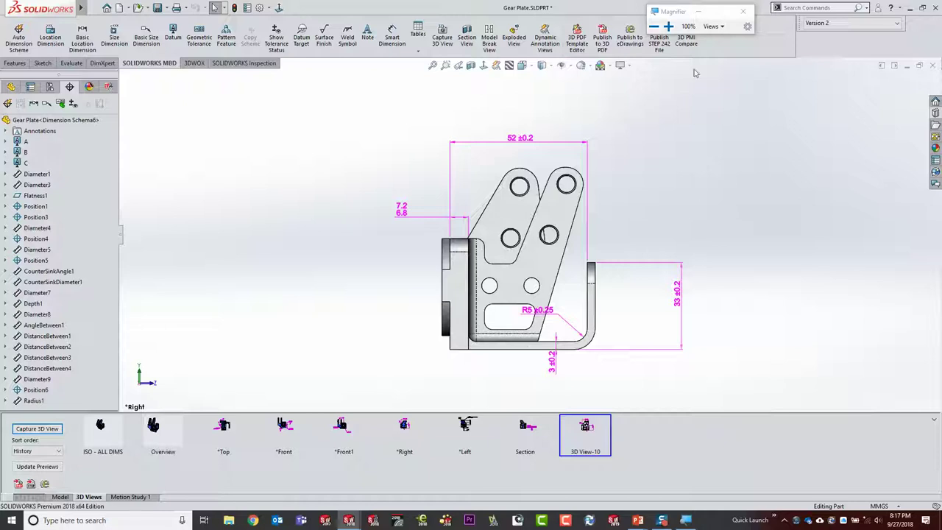
Magnify the publishing tools and examine the Publish to eDrawings command.
drag(682, 12, 783, 27)
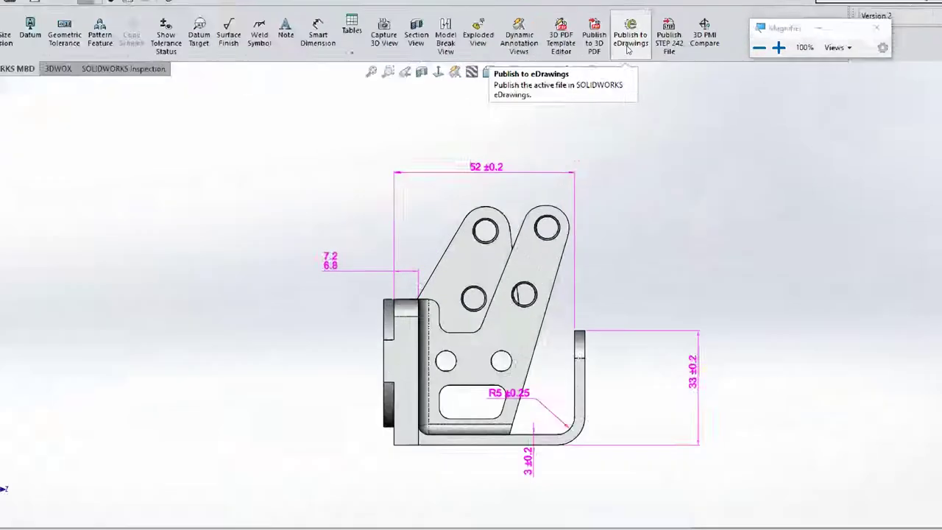
key(super+plus)
key(super+plus)
key(super+plus)
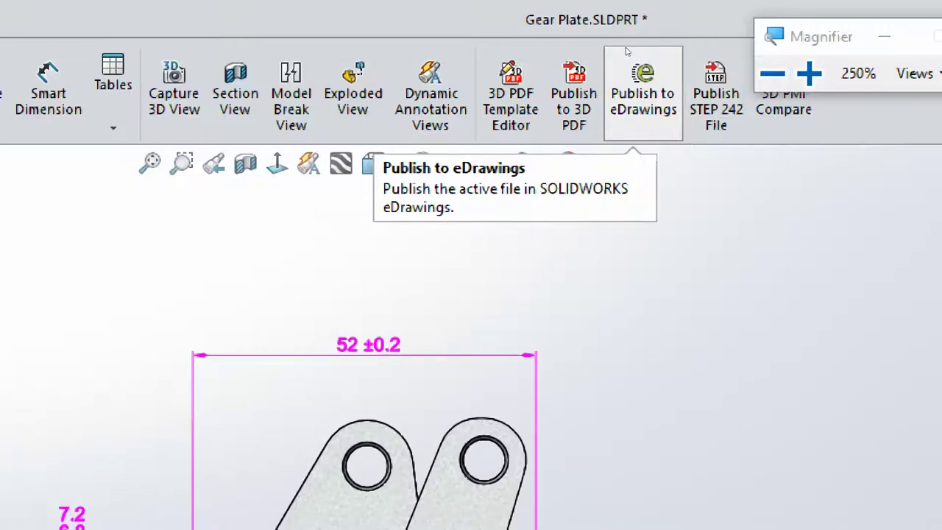
key(super+minus)
key(super+minus)
key(super+minus)
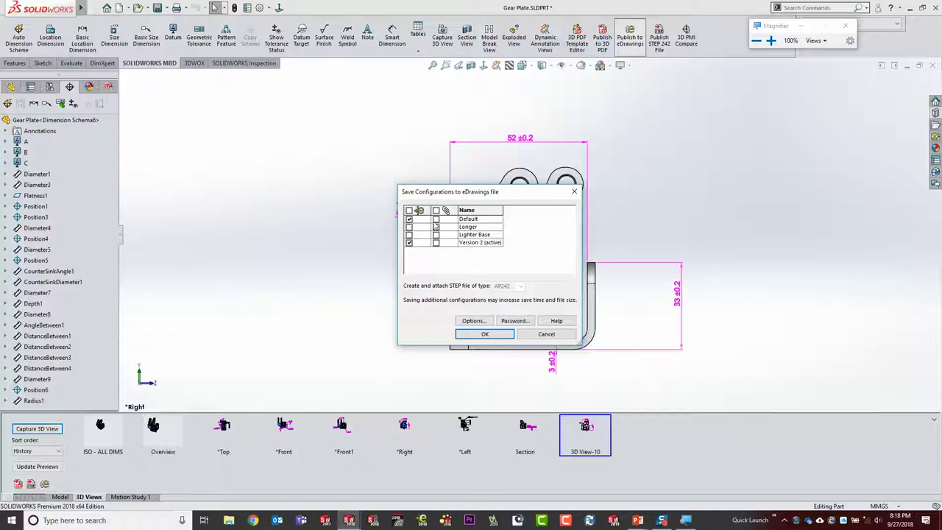
Publish the Default and Version 2 configurations to an eDrawings file with an AP242 STEP file attached for each.
click(436, 220)
click(436, 243)
click(508, 286)
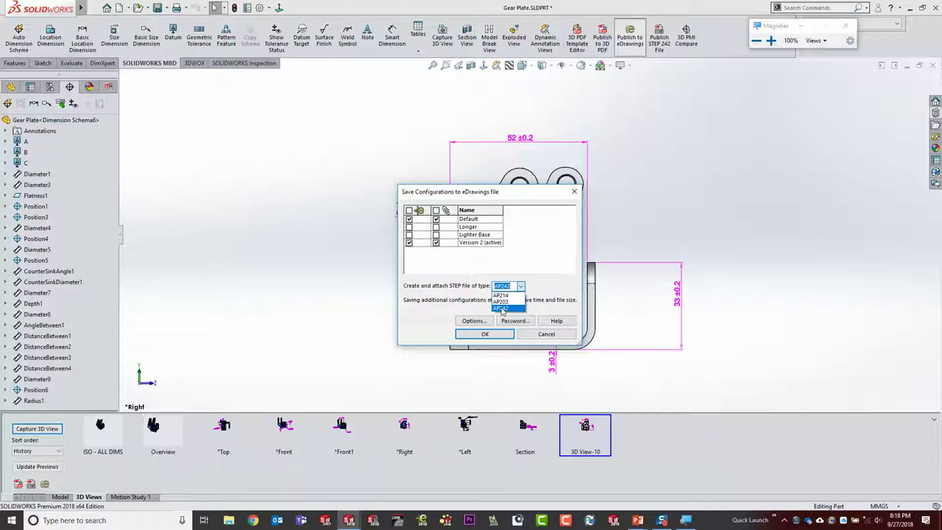
click(501, 309)
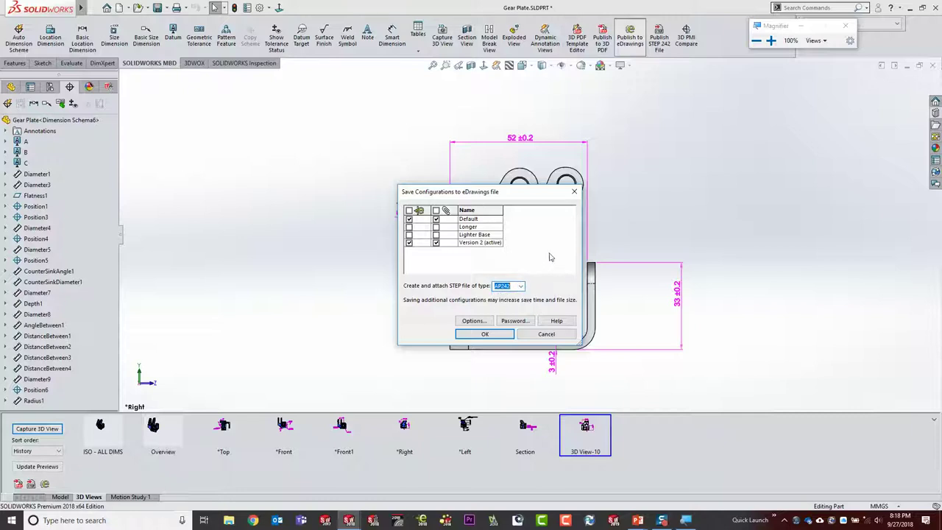
click(485, 334)
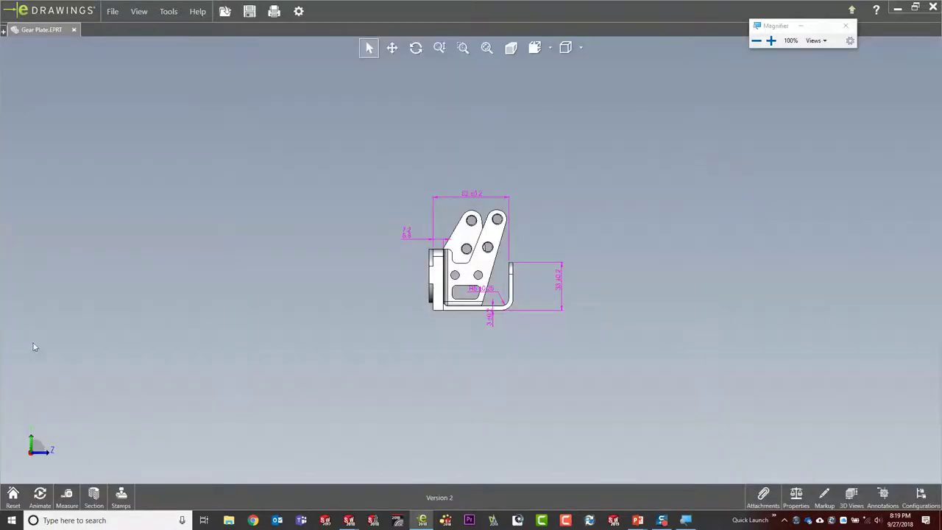
Show all 3D views of the published gear plate in eDrawings and examine the *Top and *Left views, rotating the model.
click(854, 496)
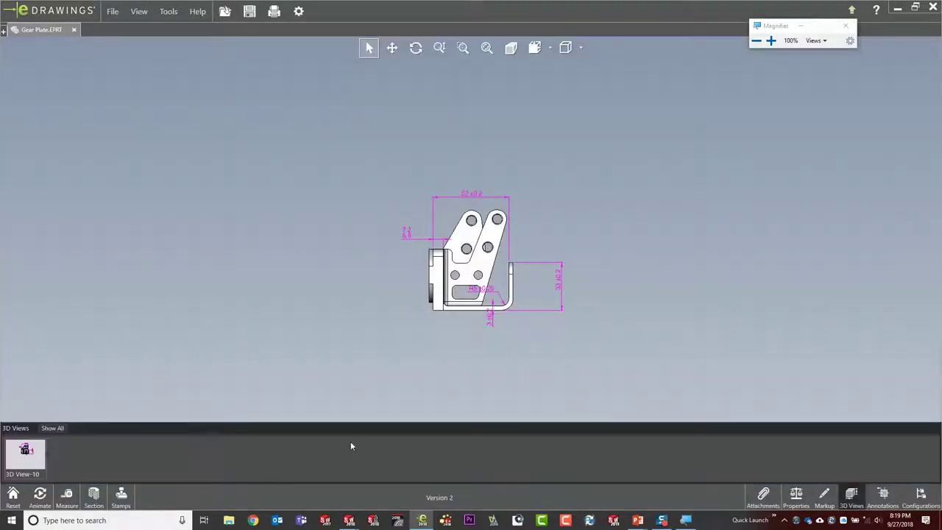
click(52, 427)
click(118, 451)
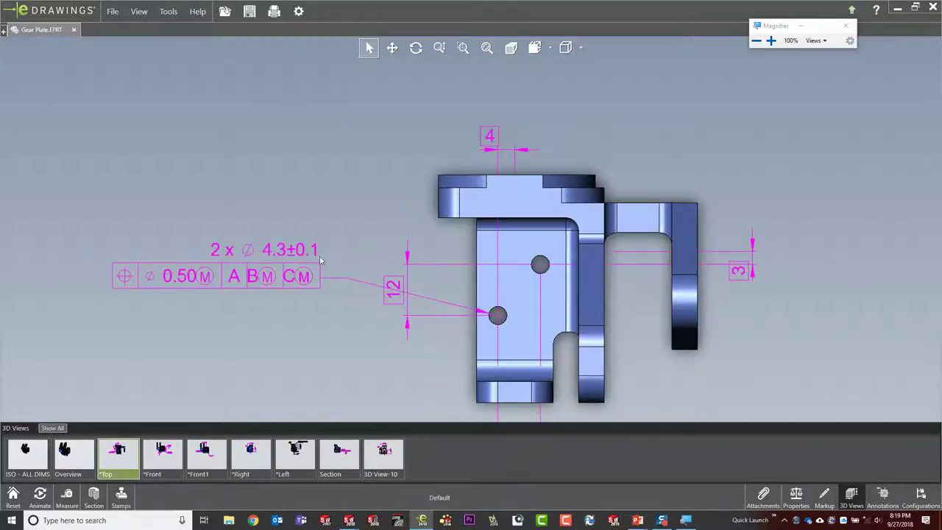
drag(354, 284, 380, 301)
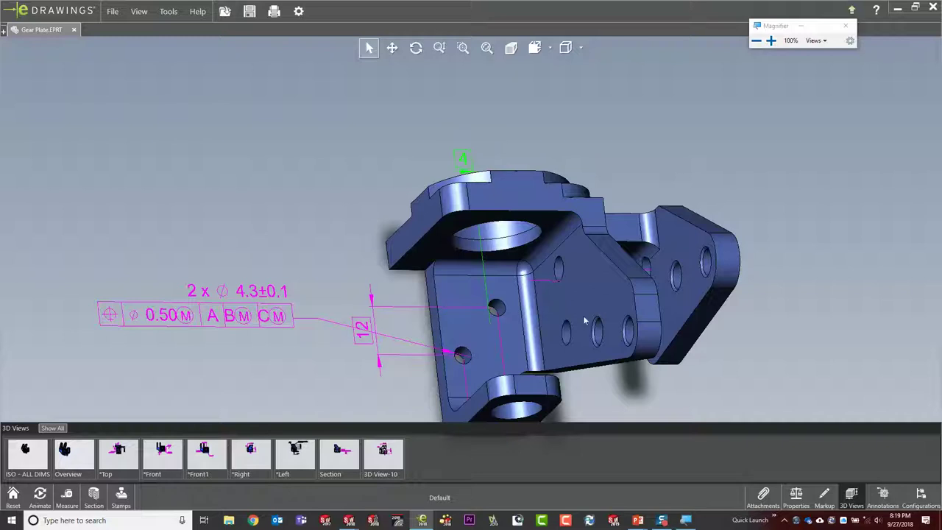
drag(639, 383, 802, 371)
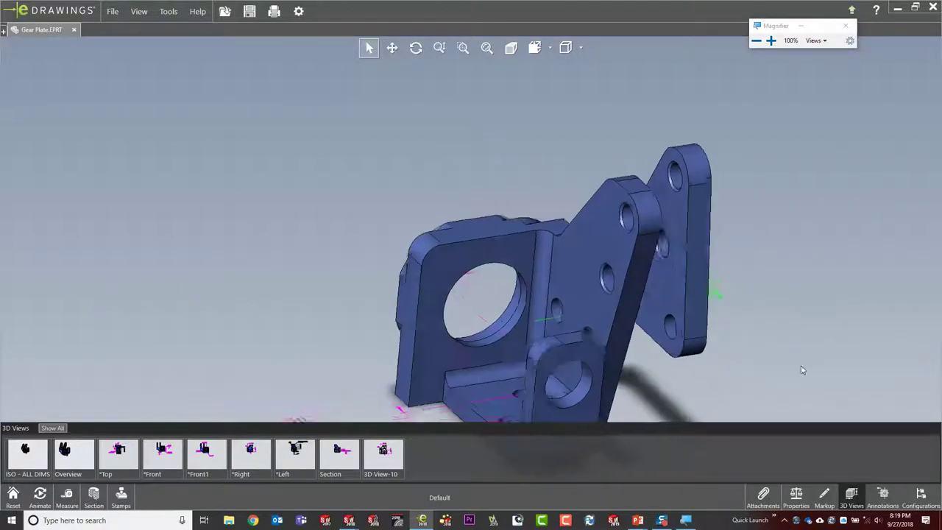
click(280, 453)
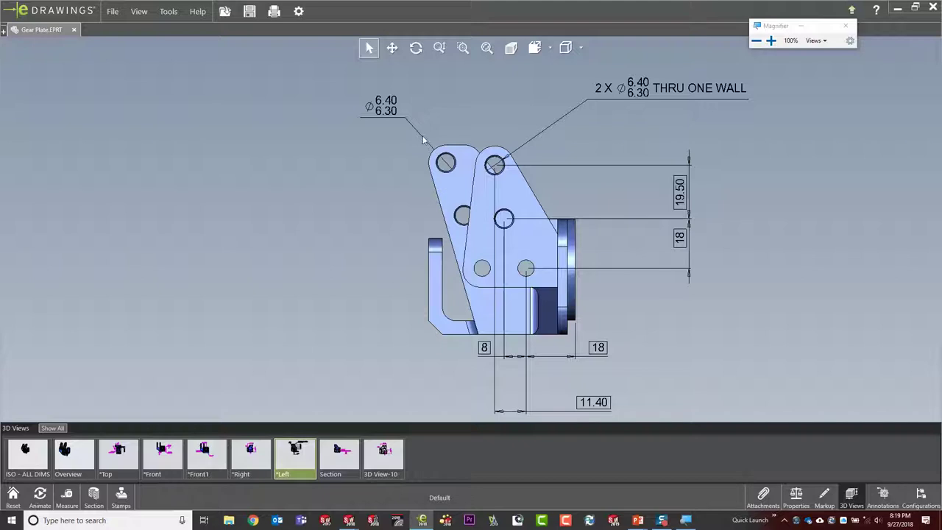
Examine 3D View-10 of Version 2 and highlight the faces referenced by the 52 ±0.2 dimension.
click(381, 458)
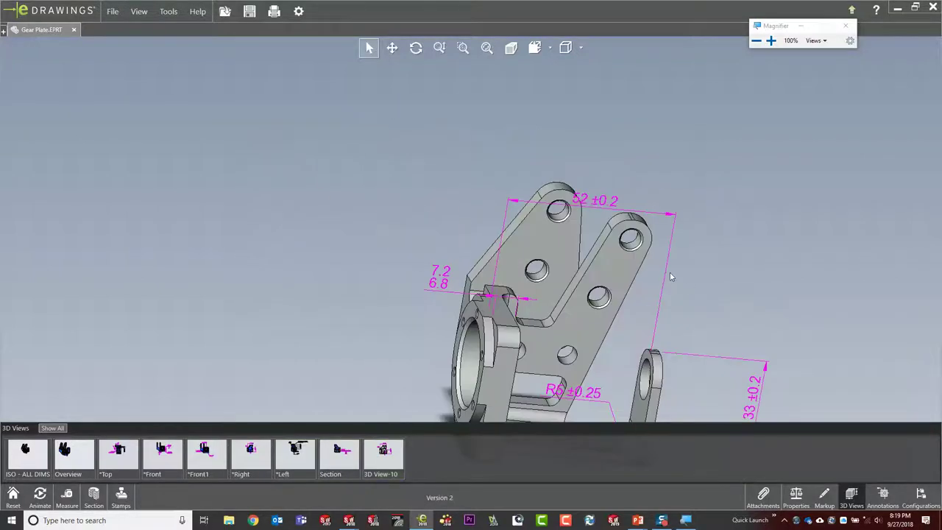
click(731, 293)
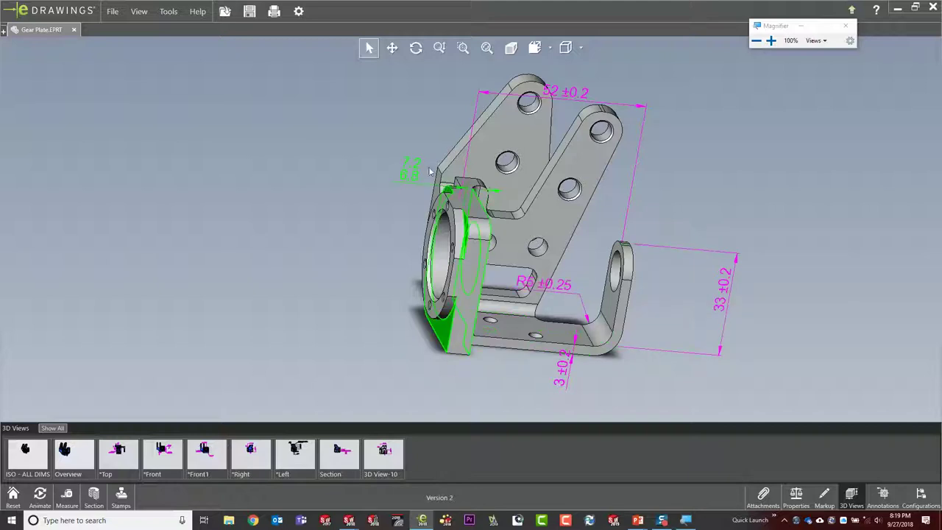
click(581, 94)
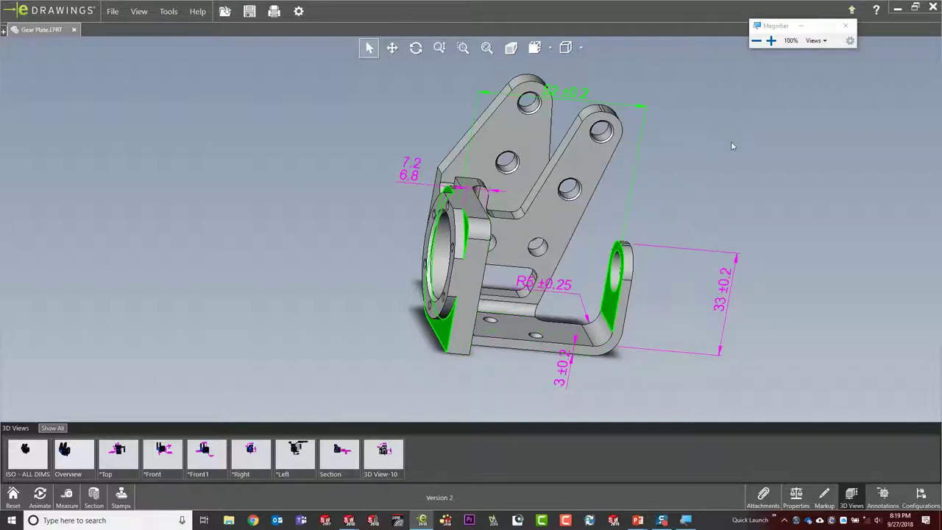
click(728, 150)
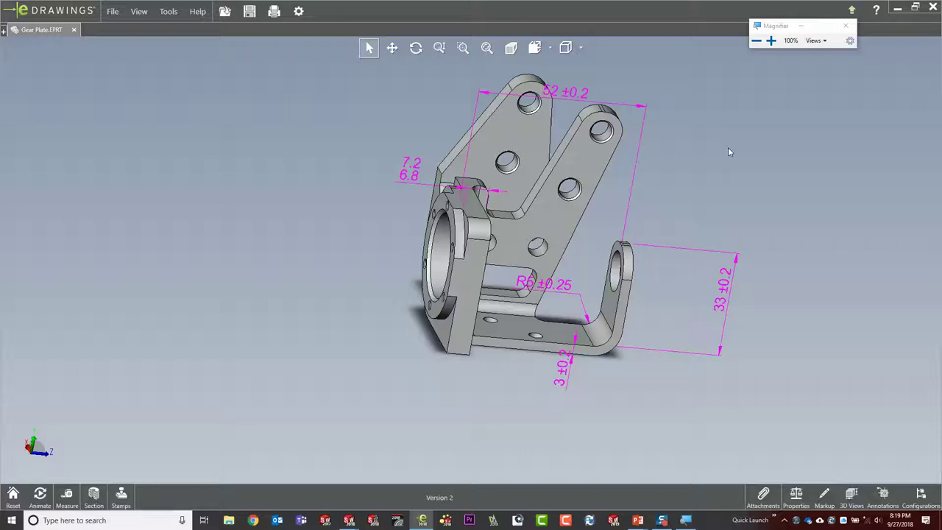
View the attached Gear Plate_Default.stp STEP file, examine its annotated model from another angle, and close eDrawings.
click(766, 496)
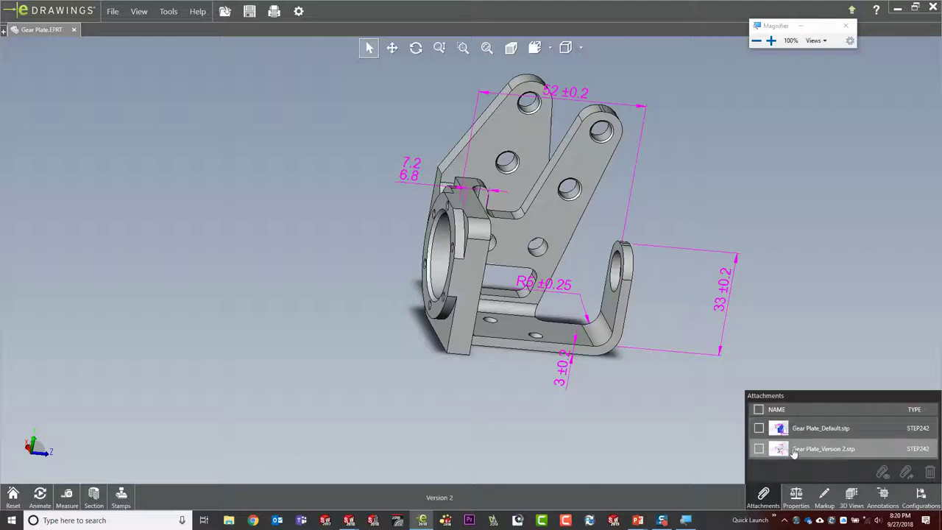
click(760, 433)
click(760, 430)
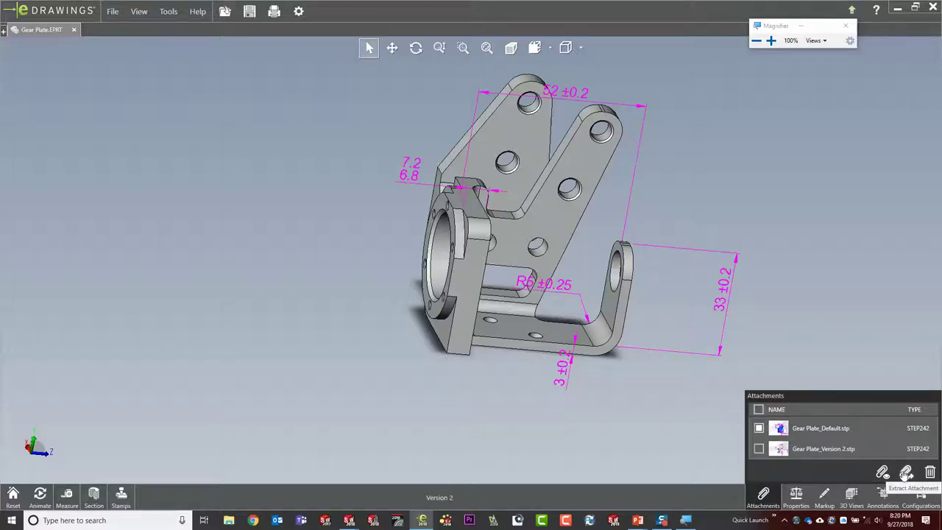
click(884, 473)
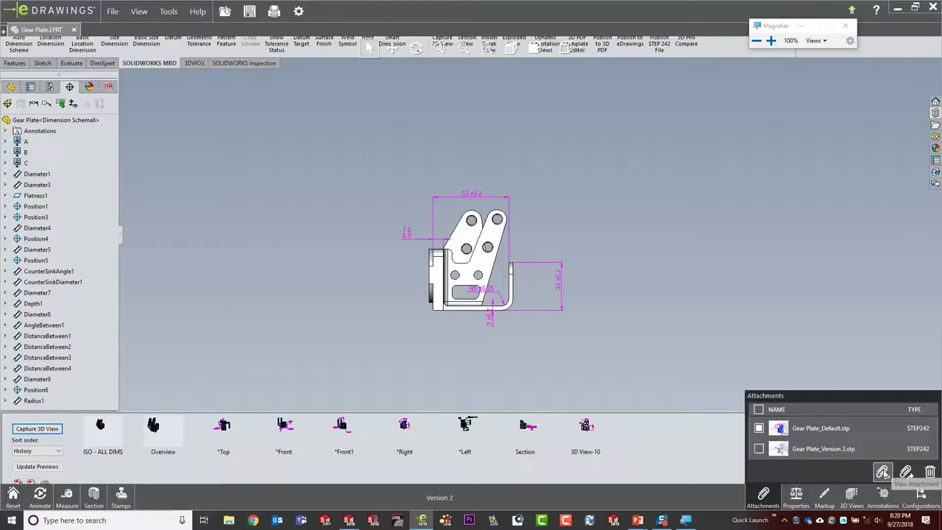
click(883, 472)
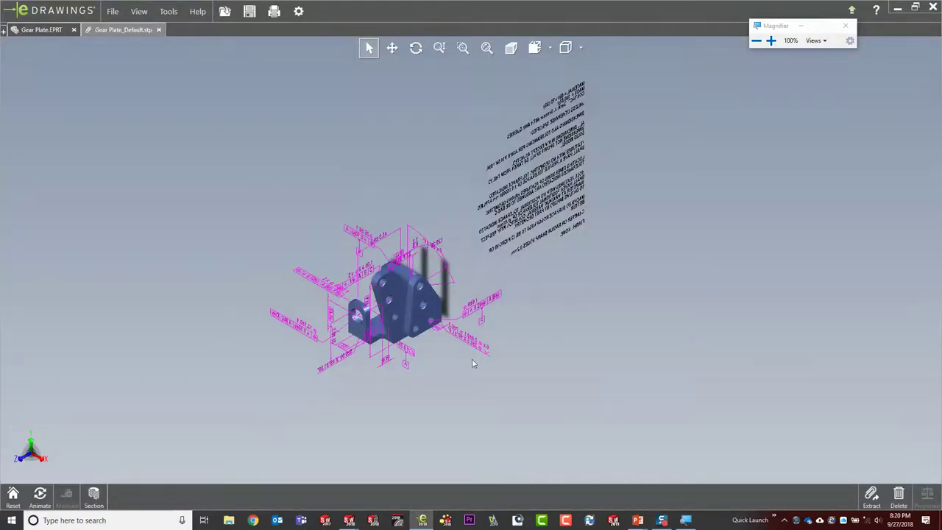
mouse_move(472, 359)
middle_down()
mouse_move(659, 299)
mouse_move(675, 309)
middle_up()
scroll(584, 255, up, 3)
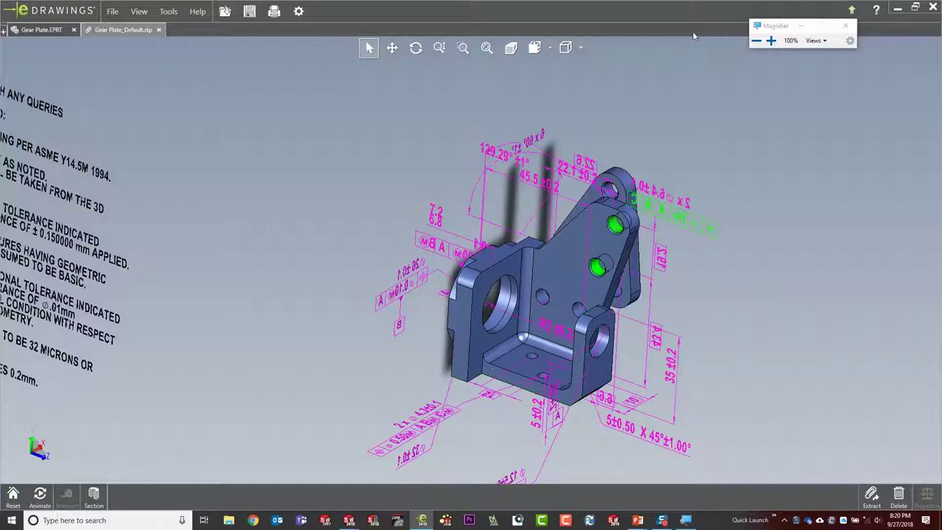
click(934, 9)
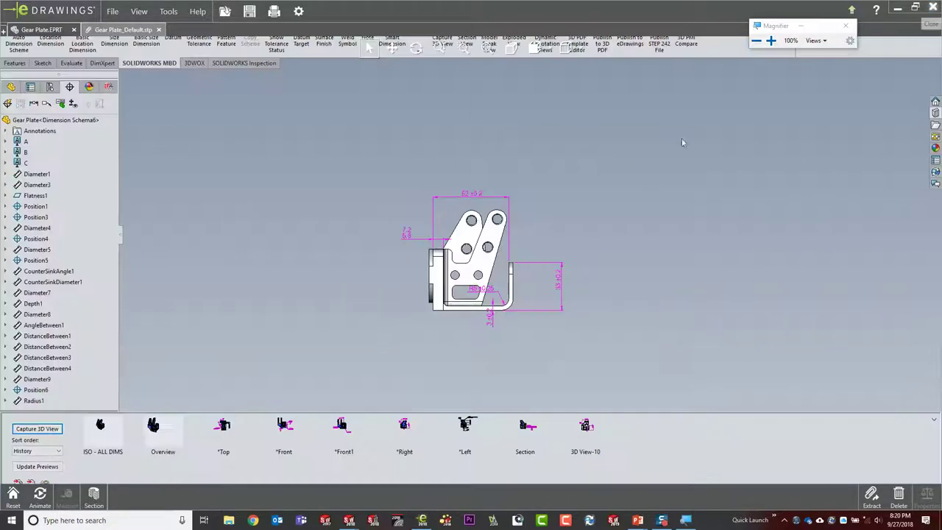
Set up a 3D PDF of the part in SOLIDWORKS that includes all the listed additional views and an attached STEP 242 file.
click(602, 40)
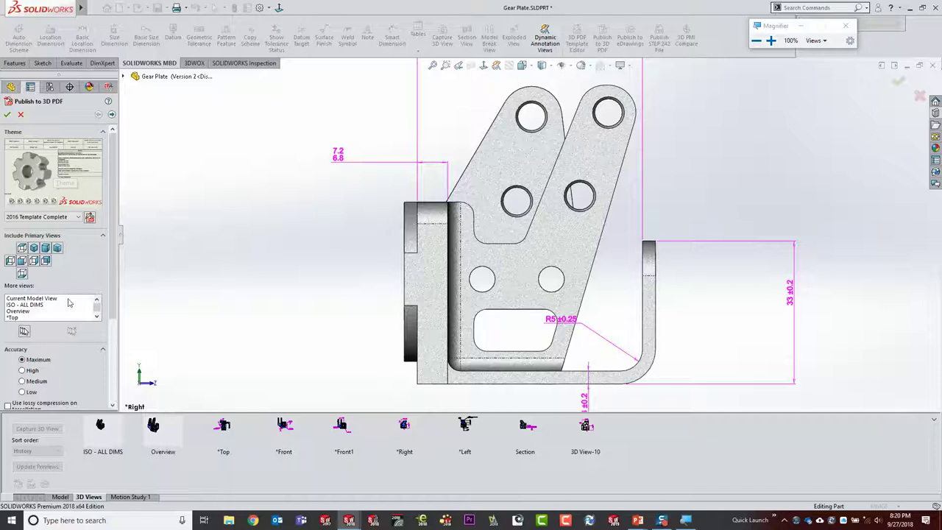
click(24, 332)
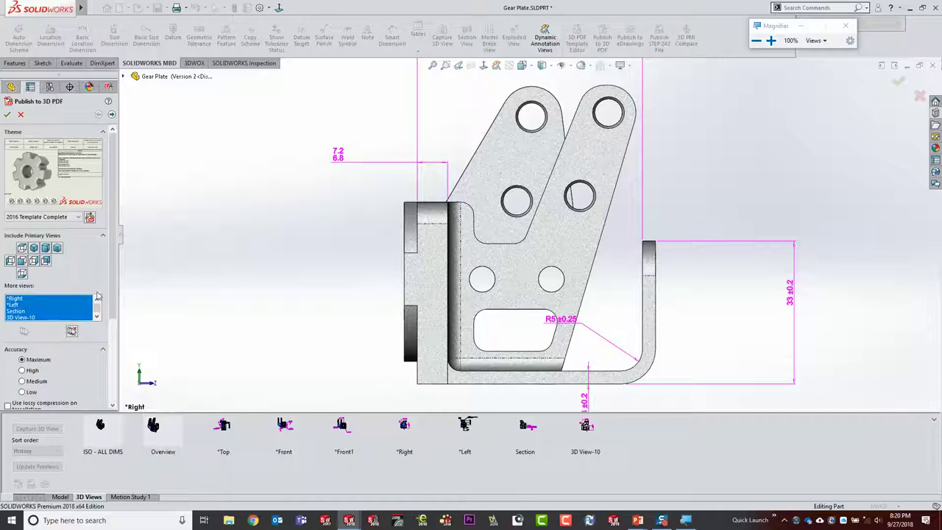
scroll(114, 341, down, 3)
scroll(114, 341, down, 1)
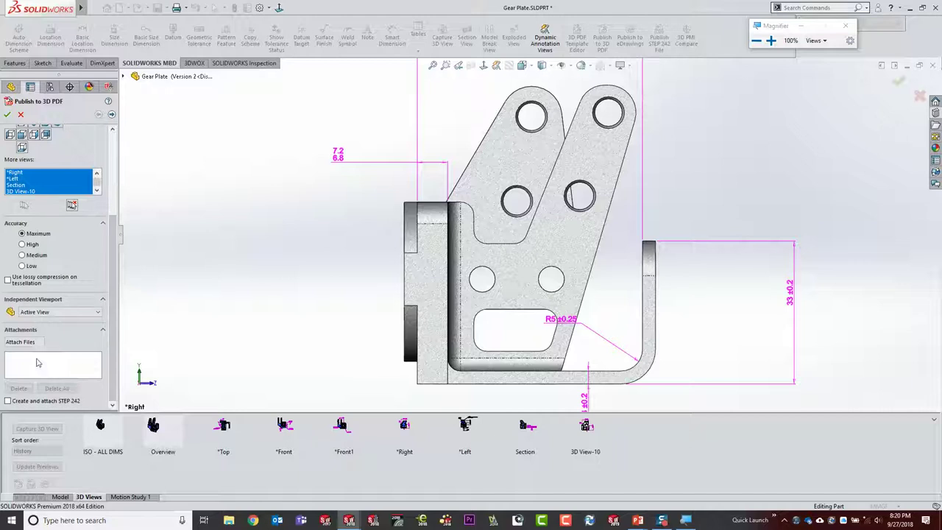
key(super+plus)
key(super+plus)
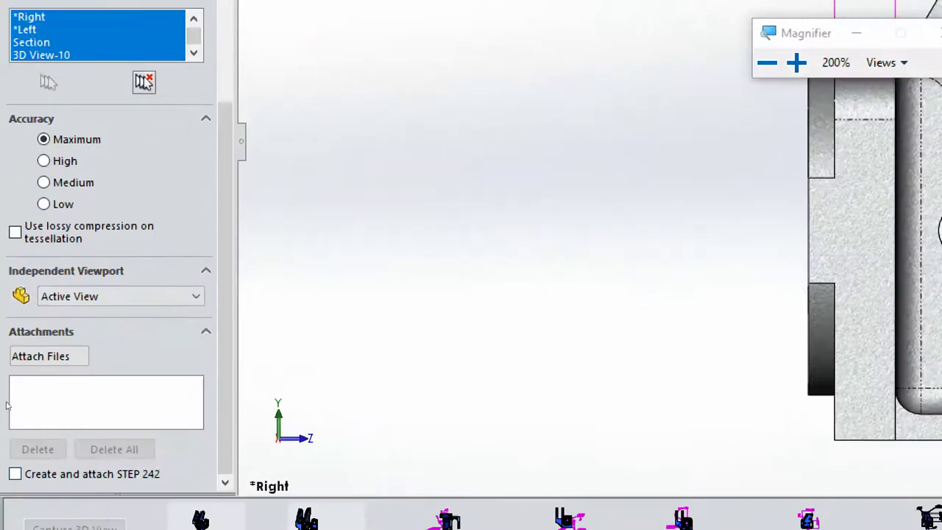
click(15, 474)
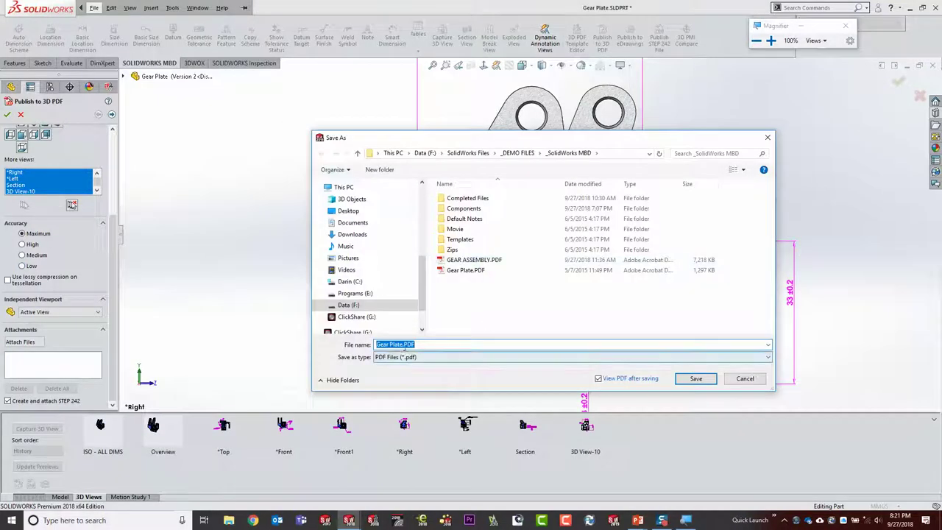
Publish the 3D PDF under the file name Gear Plate Usergroup.PDF.
click(404, 346)
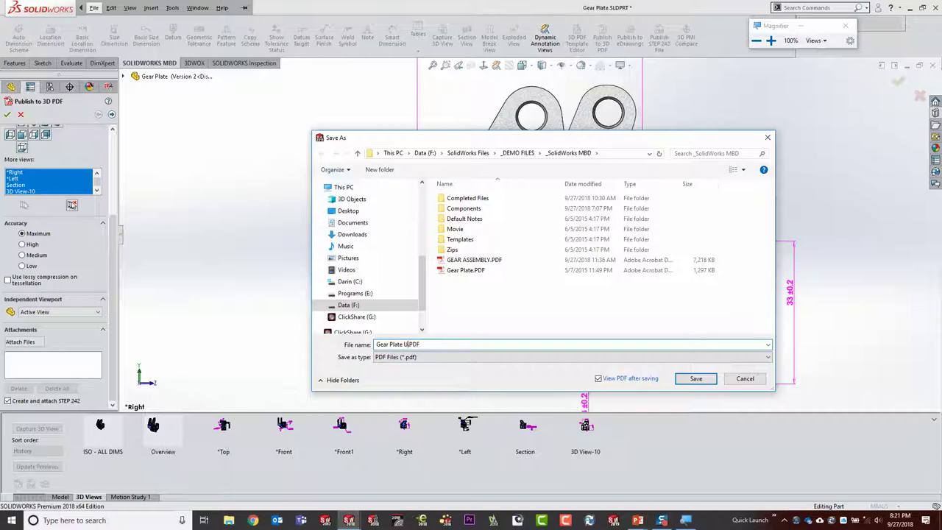
text(Usergroups)
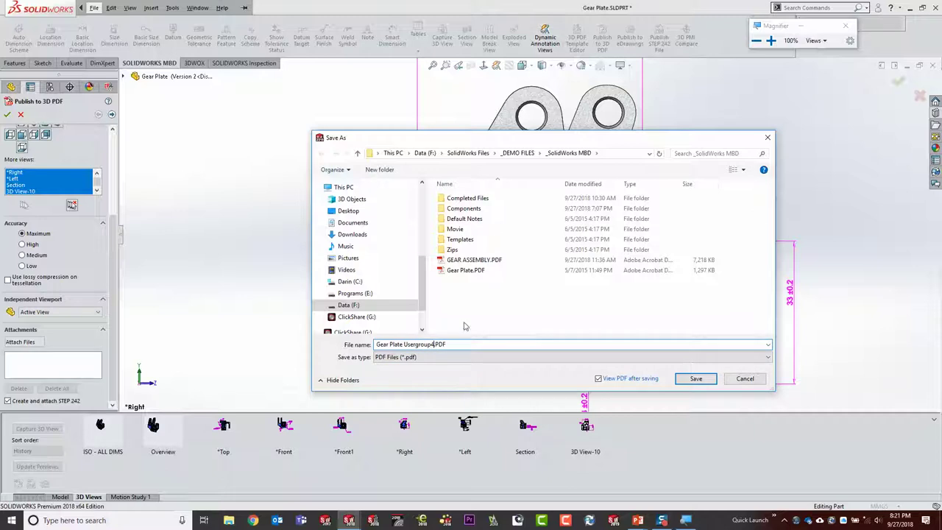
click(696, 378)
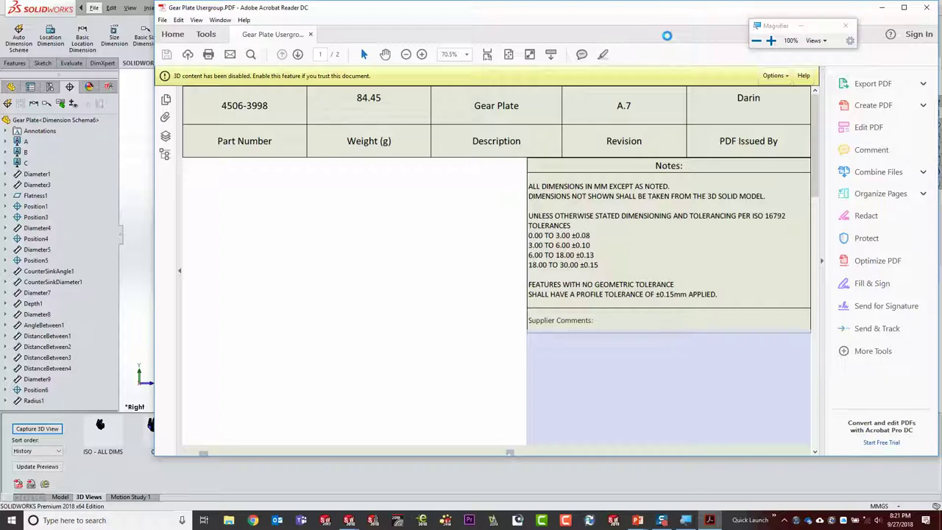
Always trust the published PDF so that its 3D content is enabled, and maximize the document window.
click(783, 78)
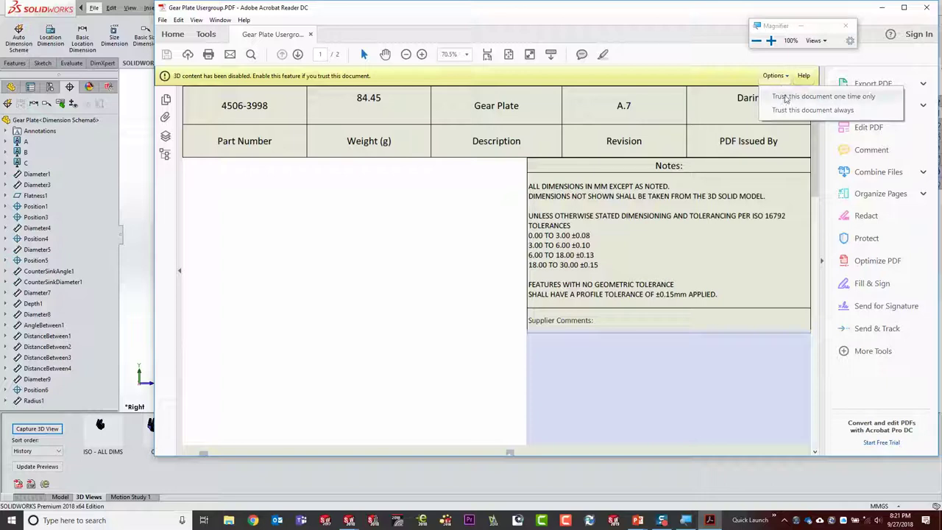
click(787, 109)
drag(670, 16, 589, 34)
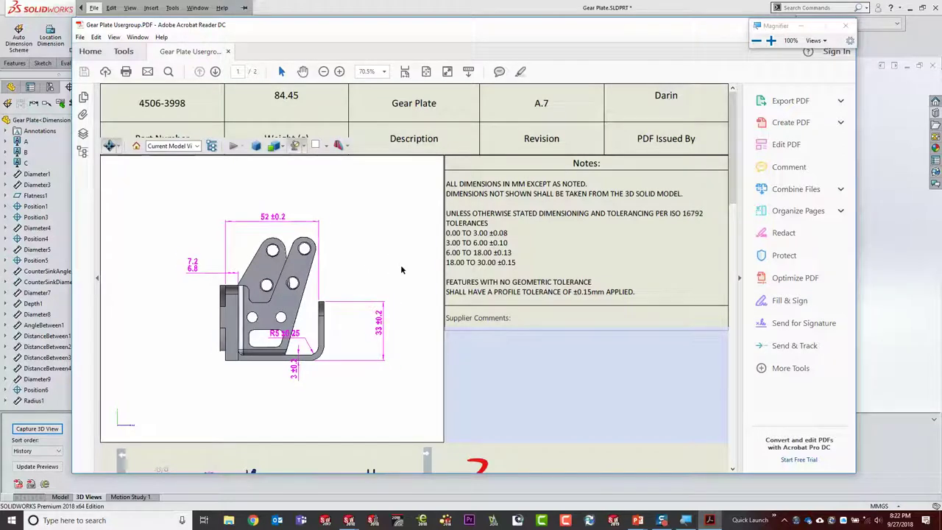
double_click(388, 26)
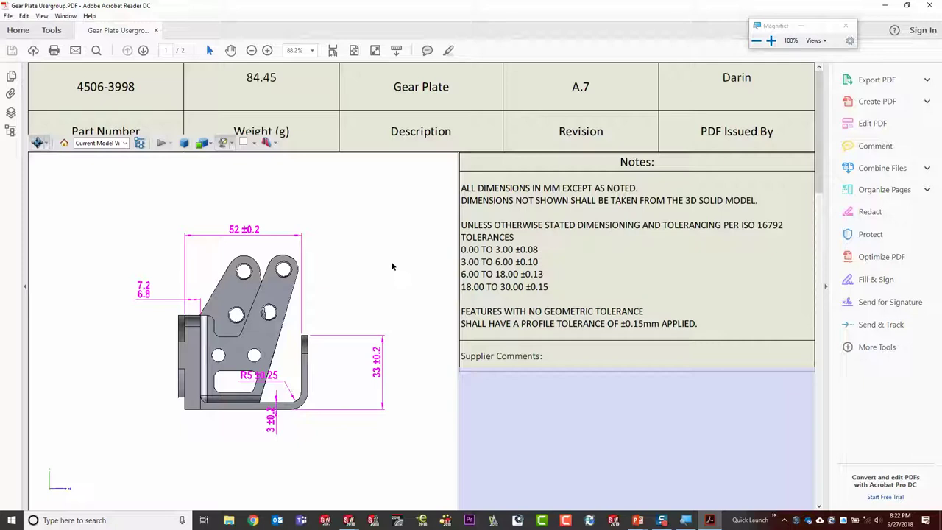